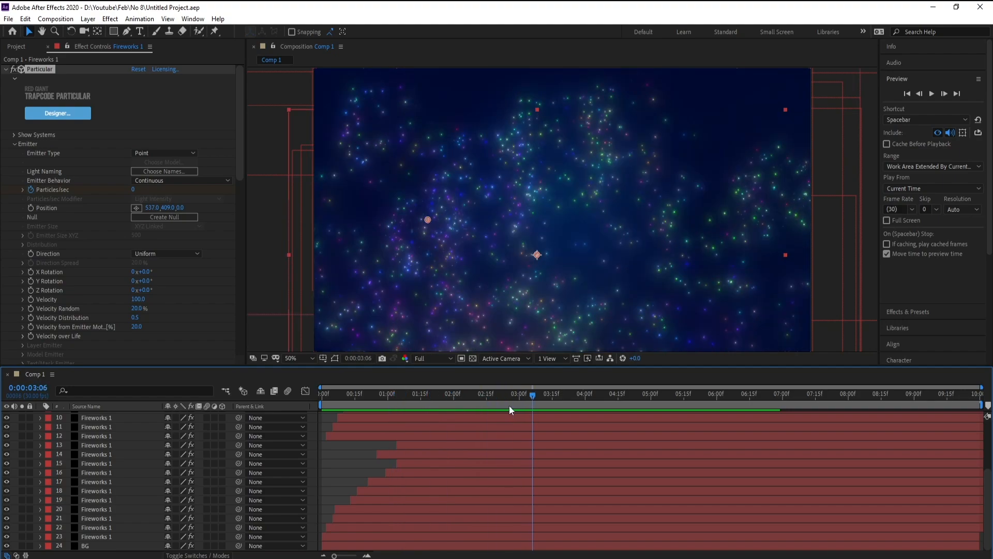
# Play the finished fireworks composition to preview the effect.
pyautogui.press('space')
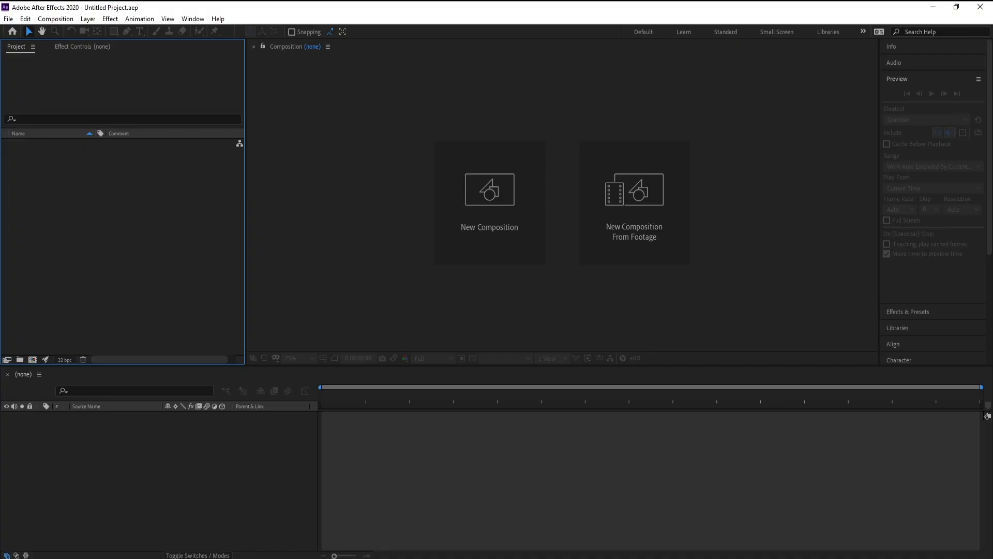
# Create a new 1920 x 1080 composition named Comp 1 with a frame rate of 30 and a 10-second duration.
pyautogui.click(510, 205)
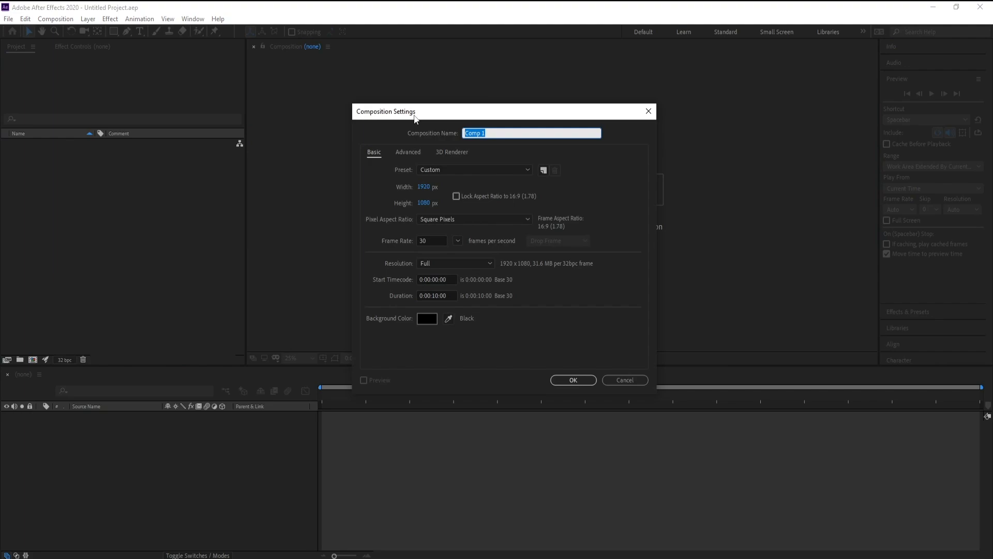
pyautogui.moveTo(415, 118); pyautogui.dragTo(409, 132)
pyautogui.click(427, 253)
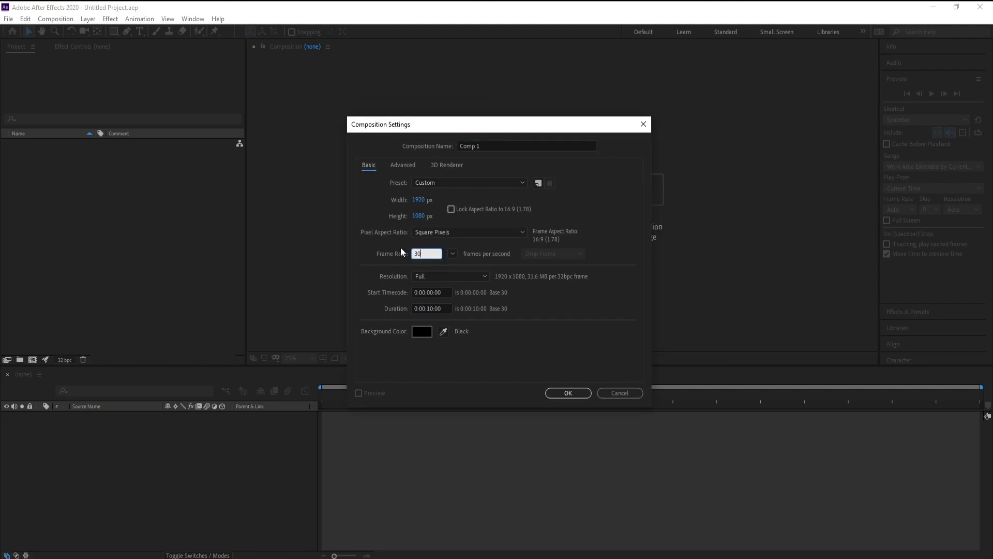
pyautogui.write('30')
pyautogui.click(568, 393)
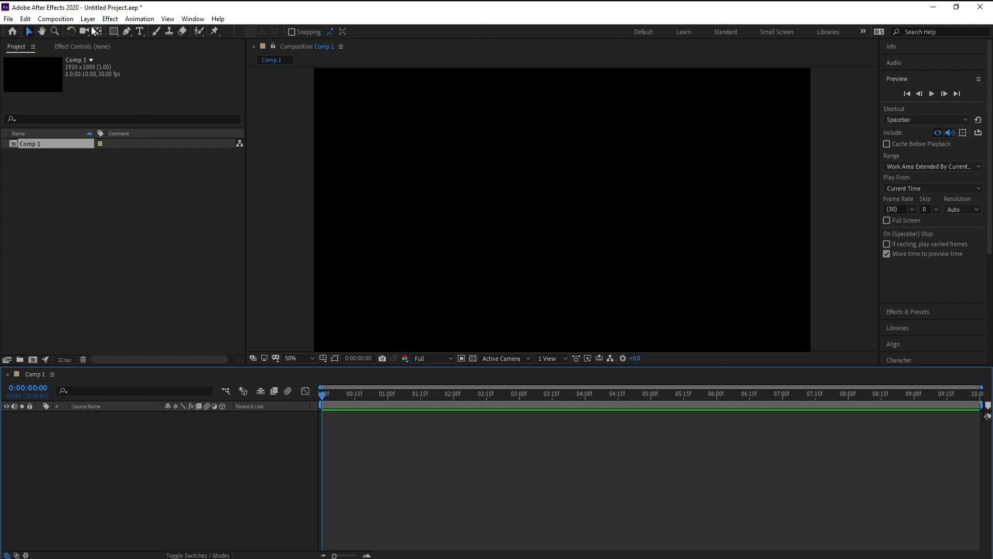
# Add a full-size black solid layer named BG to the composition.
pyautogui.click(88, 19)
pyautogui.moveTo(103, 31)
pyautogui.click(267, 42)
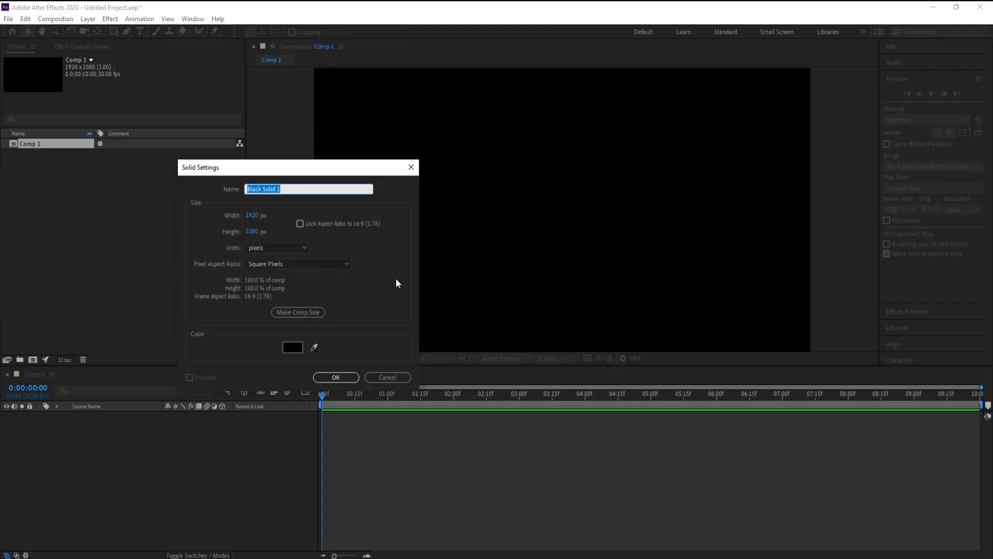
pyautogui.write('BGF')
pyautogui.press('Return')
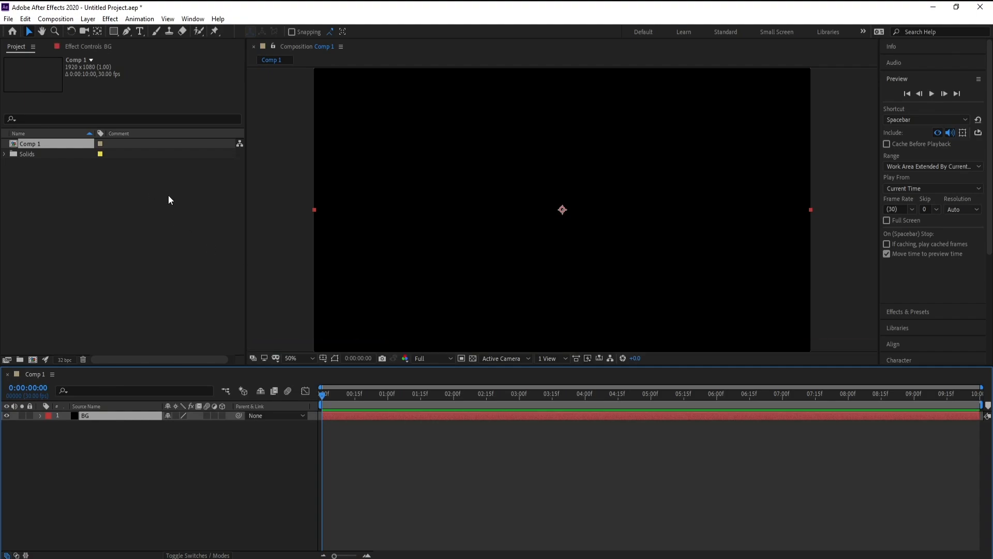
# Apply the Gradient Ramp effect to the BG layer and set its ramp shape to Radial Ramp.
pyautogui.click(119, 19)
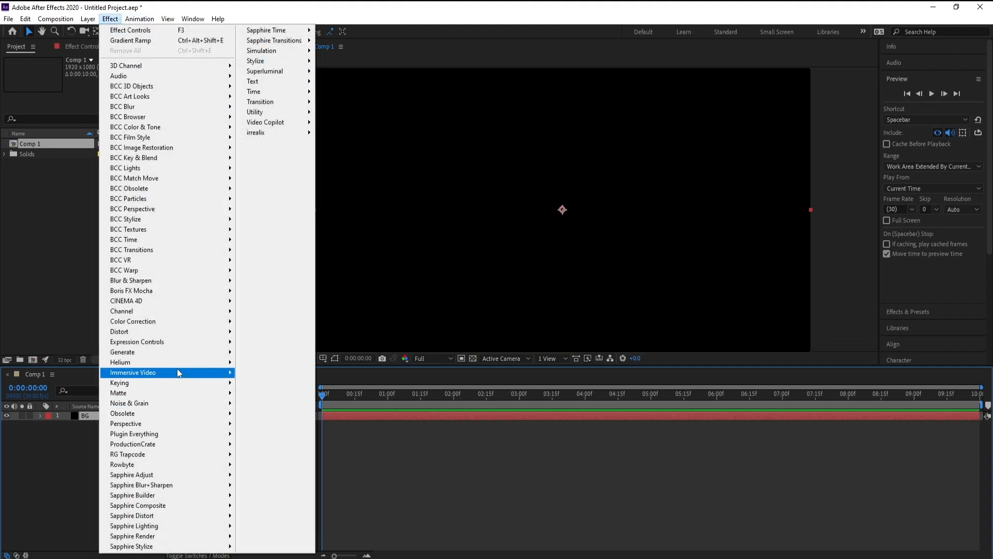
pyautogui.moveTo(178, 357)
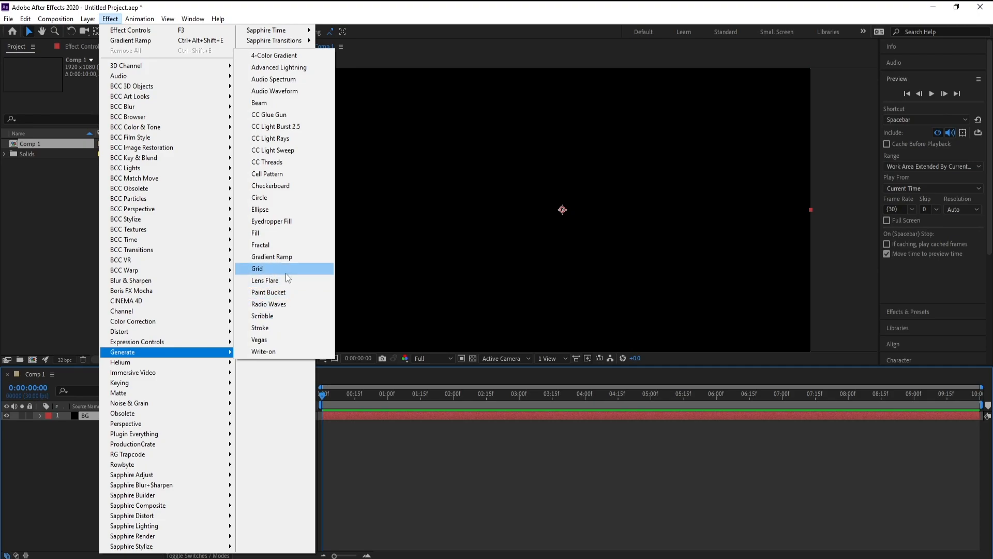
pyautogui.click(284, 257)
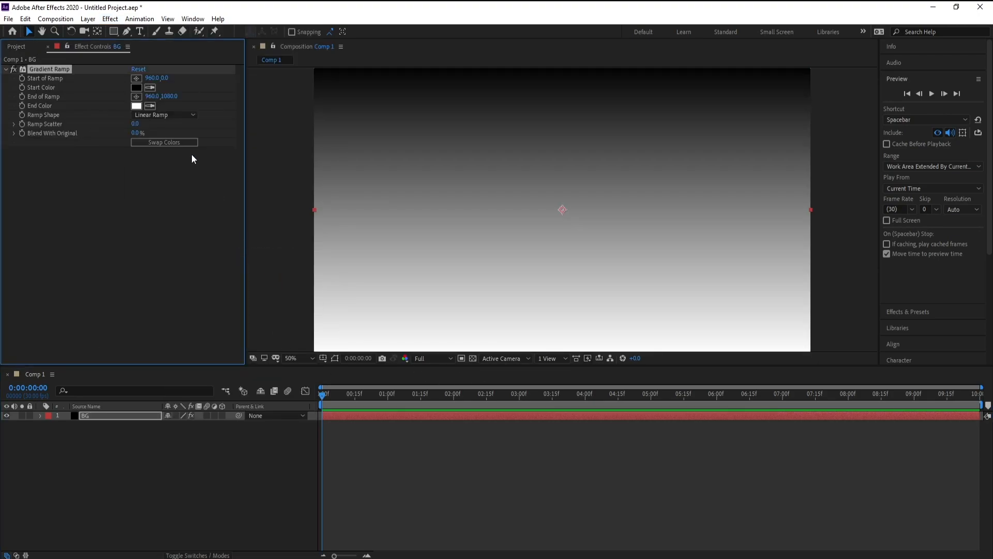
pyautogui.click(160, 117)
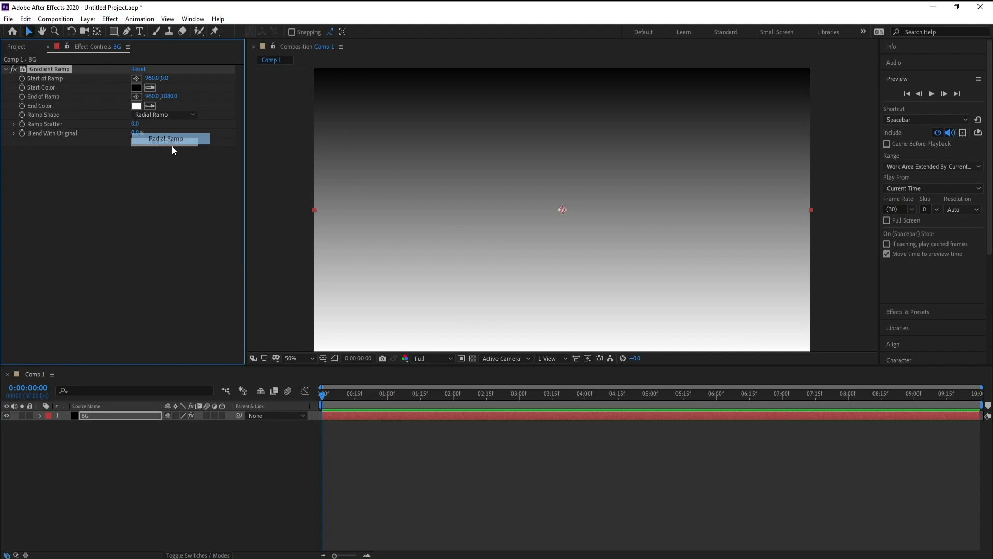
pyautogui.click(172, 141)
# Move the radial ramp's start point to the centre of the frame, at about 964, 536.
pyautogui.press(',')
pyautogui.moveTo(562, 138); pyautogui.dragTo(563, 209)
pyautogui.press('.')
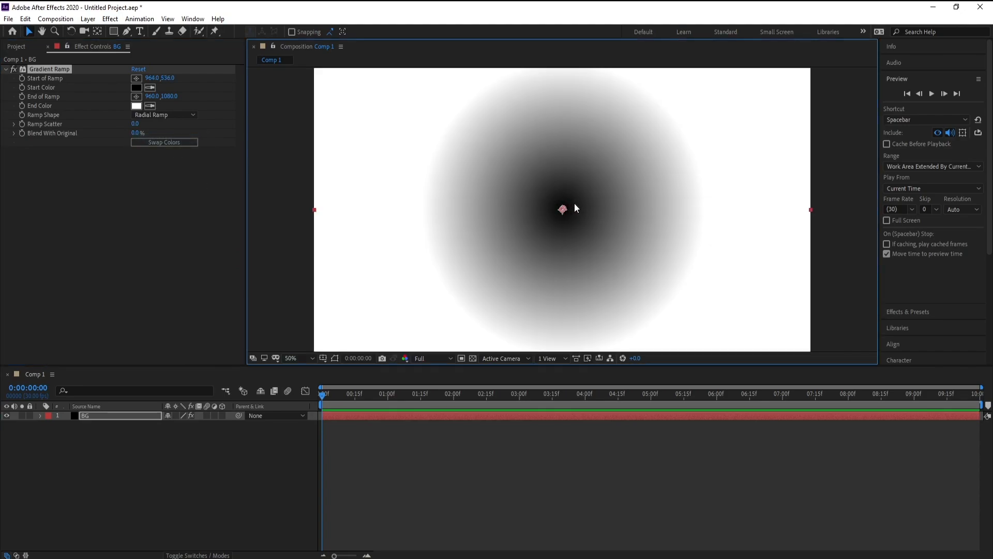
# Set the gradient's start color to a dark blue.
pyautogui.click(136, 87)
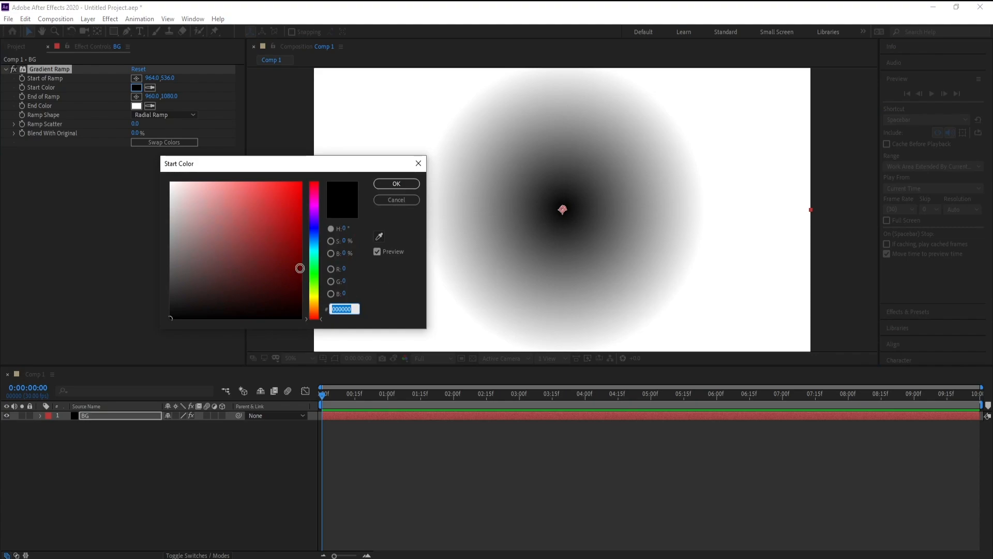
pyautogui.click(313, 242)
pyautogui.moveTo(284, 233)
pyautogui.mouseDown()
pyautogui.moveTo(299, 228)
pyautogui.moveTo(308, 295)
pyautogui.mouseUp()
pyautogui.moveTo(322, 244); pyautogui.dragTo(322, 239)
pyautogui.click(396, 184)
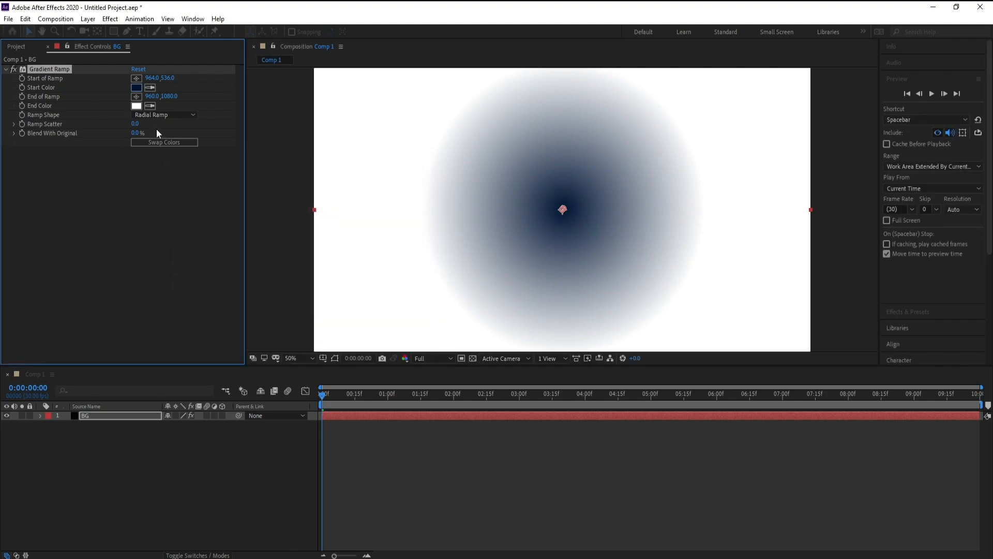
# Set the gradient's end color to a very dark navy blue.
pyautogui.click(136, 106)
pyautogui.click(314, 232)
pyautogui.moveTo(303, 243); pyautogui.dragTo(316, 294)
pyautogui.click(396, 183)
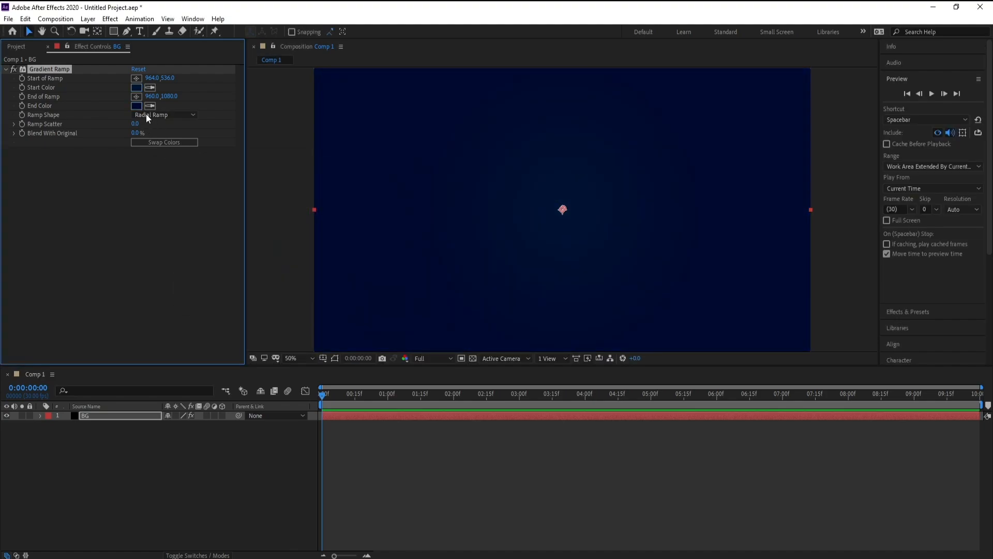
# Brighten the gradient's start color slightly so the centre is a lighter blue than the edges.
pyautogui.click(139, 89)
pyautogui.moveTo(300, 261); pyautogui.dragTo(300, 275)
pyautogui.click(399, 183)
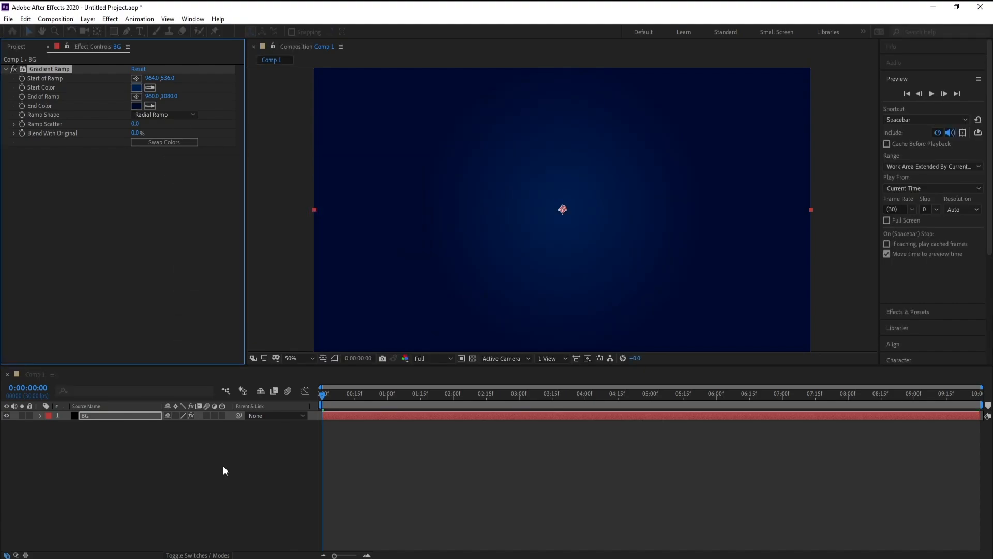
# Add a second full-size solid layer named Fireworks 1 above the BG layer.
pyautogui.click(88, 19)
pyautogui.moveTo(127, 31)
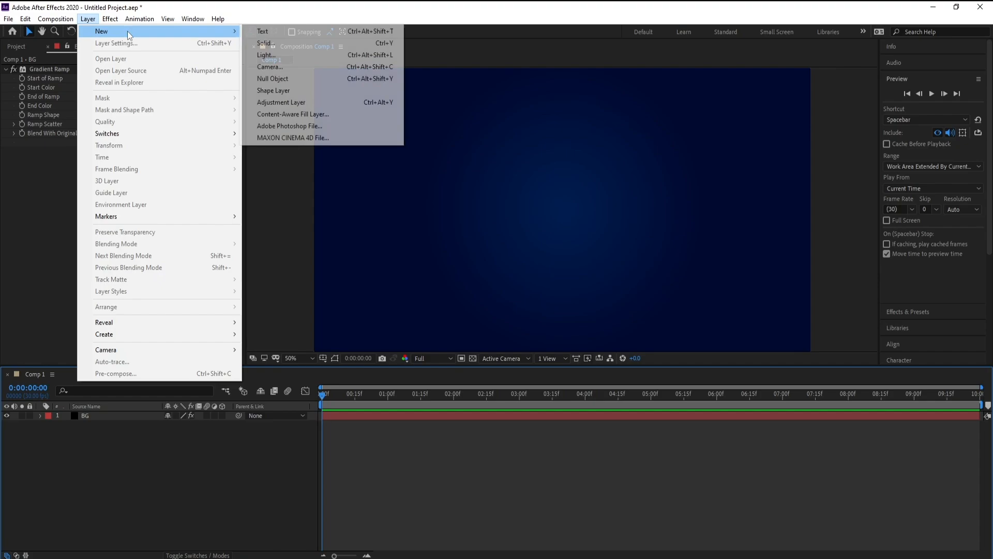
pyautogui.click(285, 43)
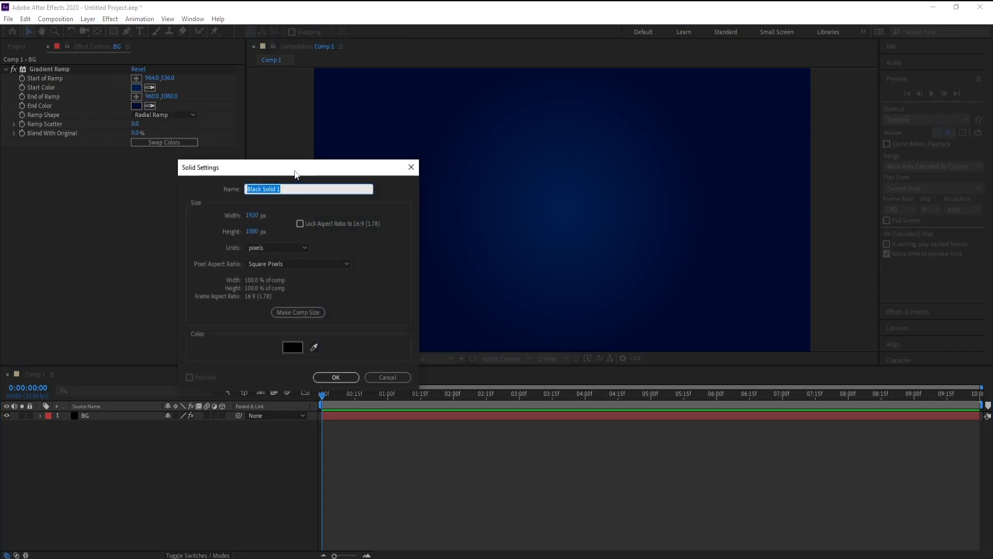
pyautogui.moveTo(294, 166); pyautogui.dragTo(511, 171)
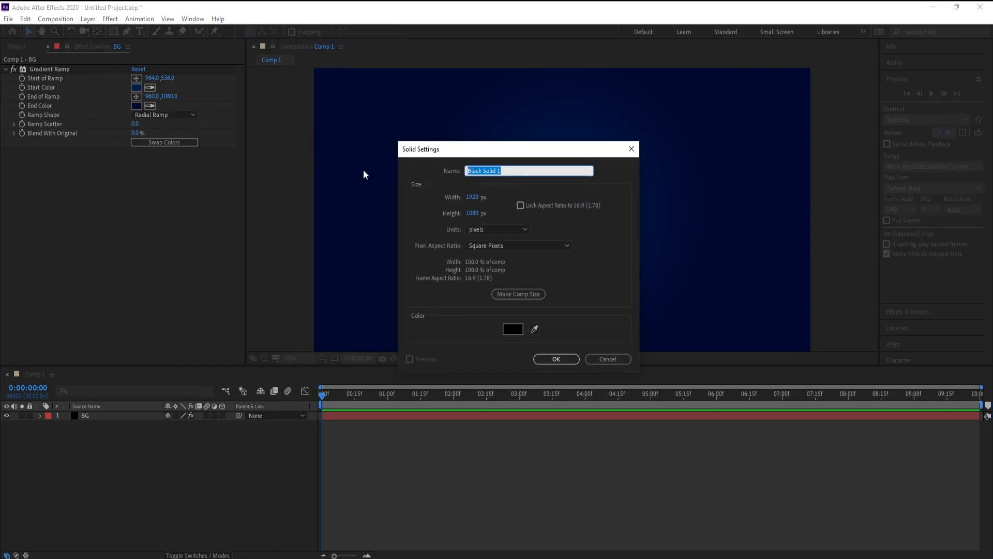
pyautogui.write('Fireworks')
pyautogui.press('Return')
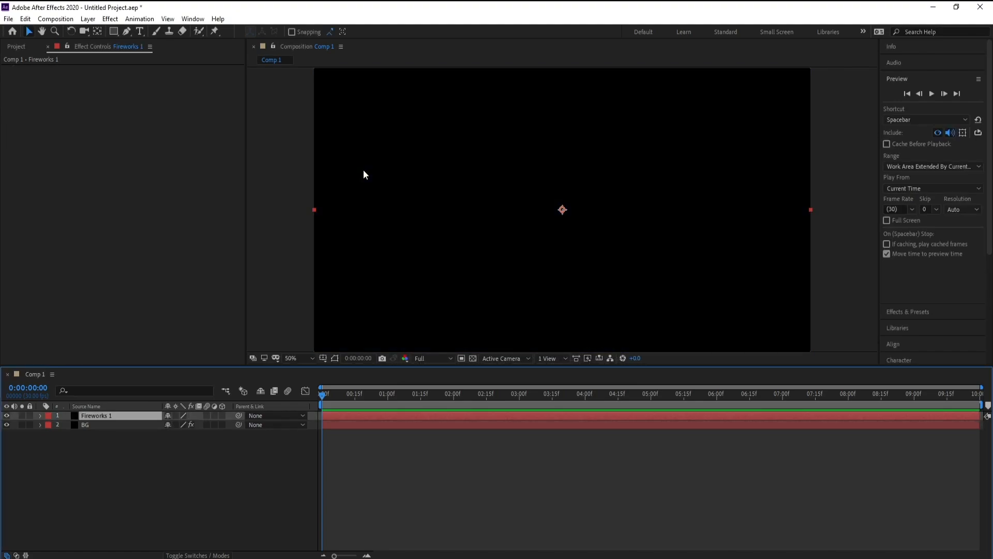
# Apply the RG Trapcode Particular effect to the Fireworks 1 layer and scrub to 0:00:02:29 to check the particles.
pyautogui.click(110, 18)
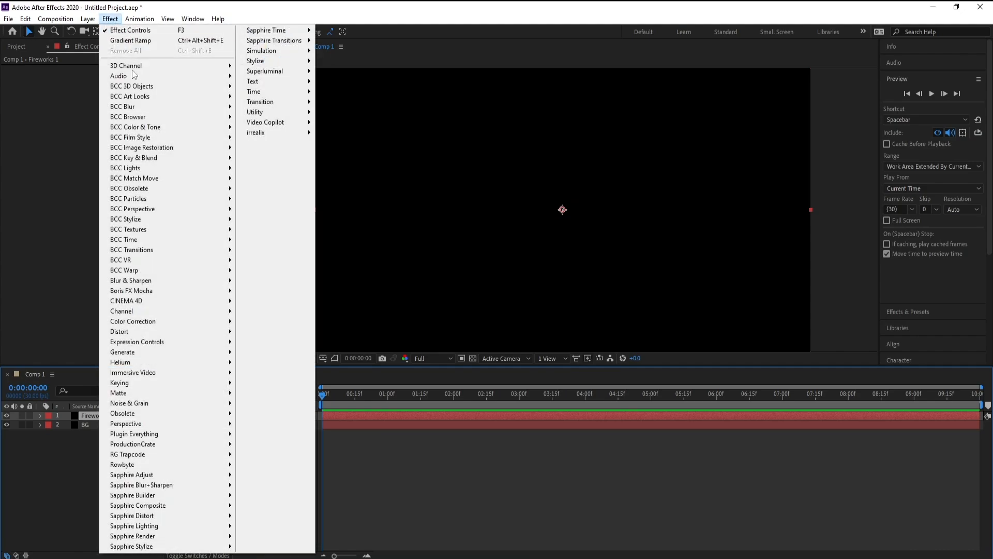
pyautogui.moveTo(185, 458)
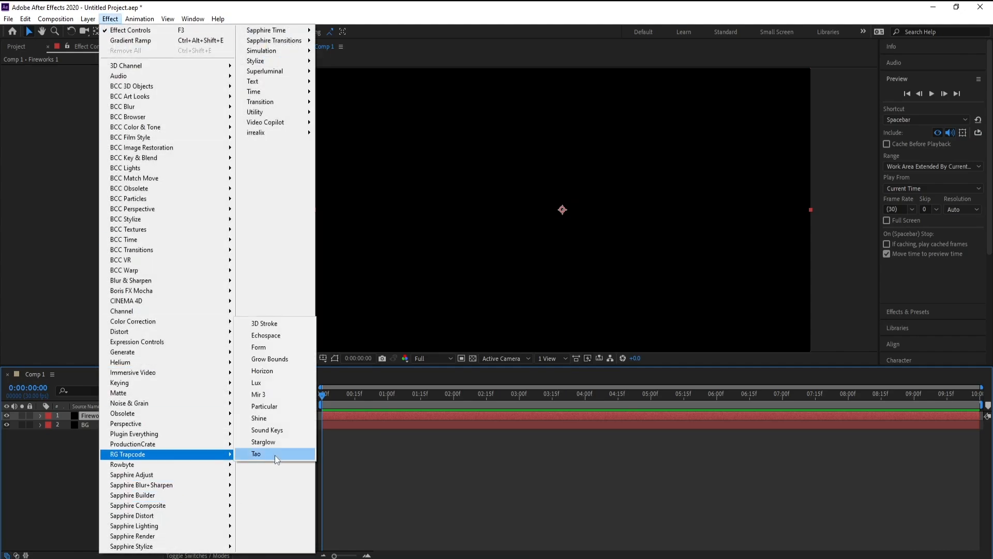
pyautogui.click(300, 406)
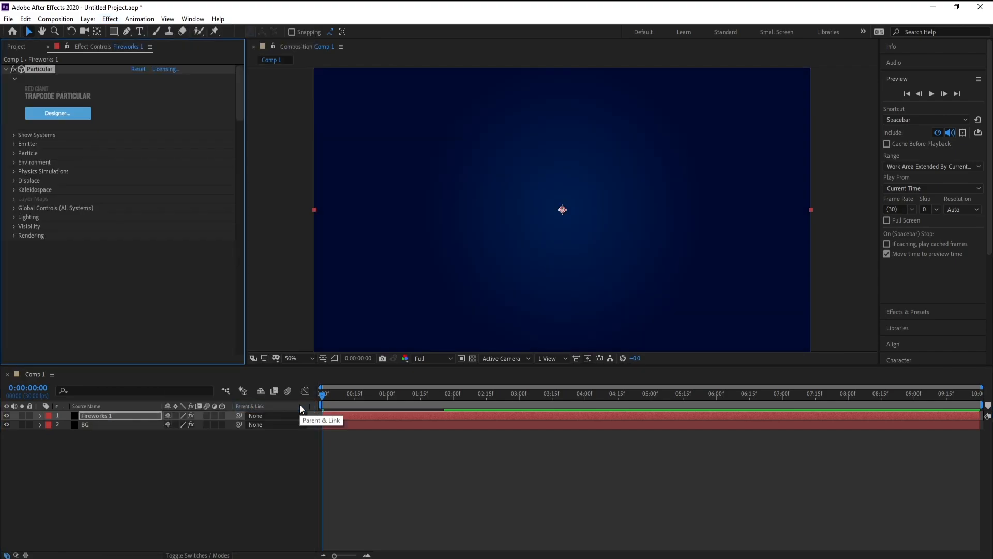
pyautogui.moveTo(345, 395); pyautogui.dragTo(516, 408)
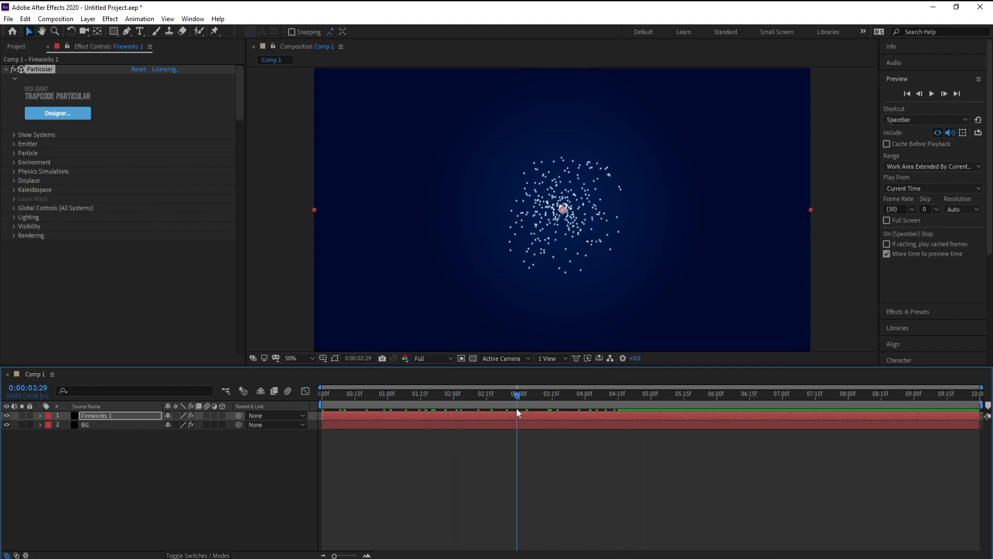
# At 0:00:00:00, keyframe the Particular emitter's Particles/sec at 2000.
pyautogui.click(14, 144)
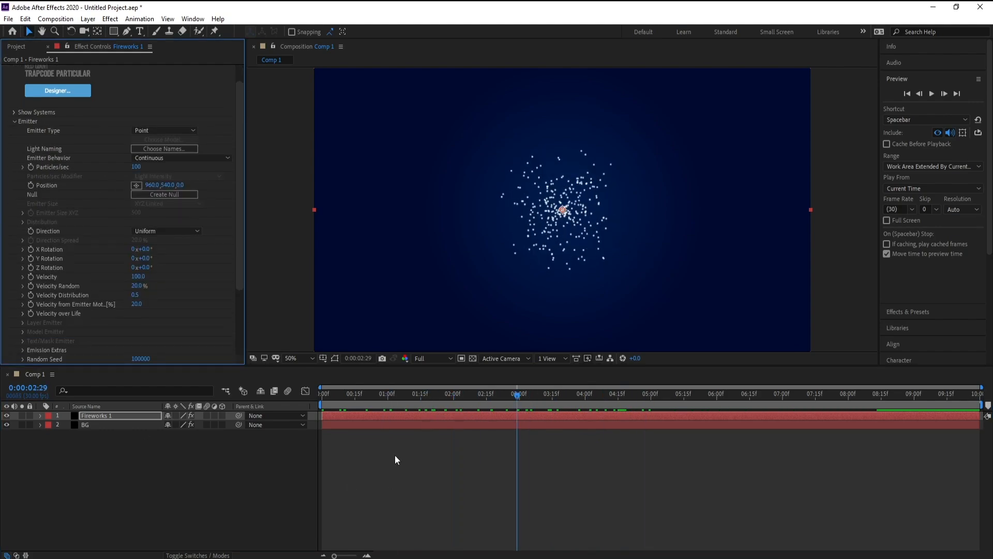
pyautogui.click(326, 397)
pyautogui.press('Home')
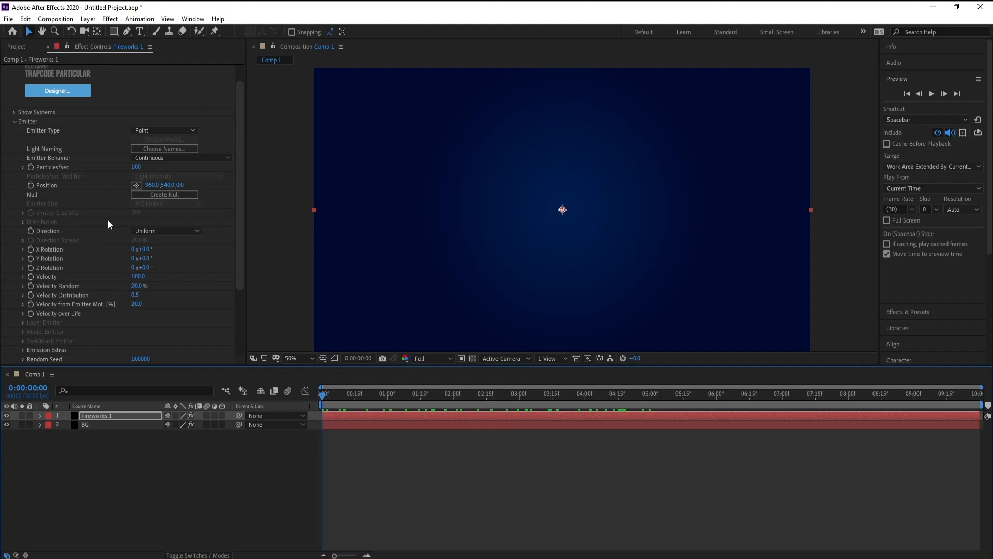
pyautogui.click(30, 169)
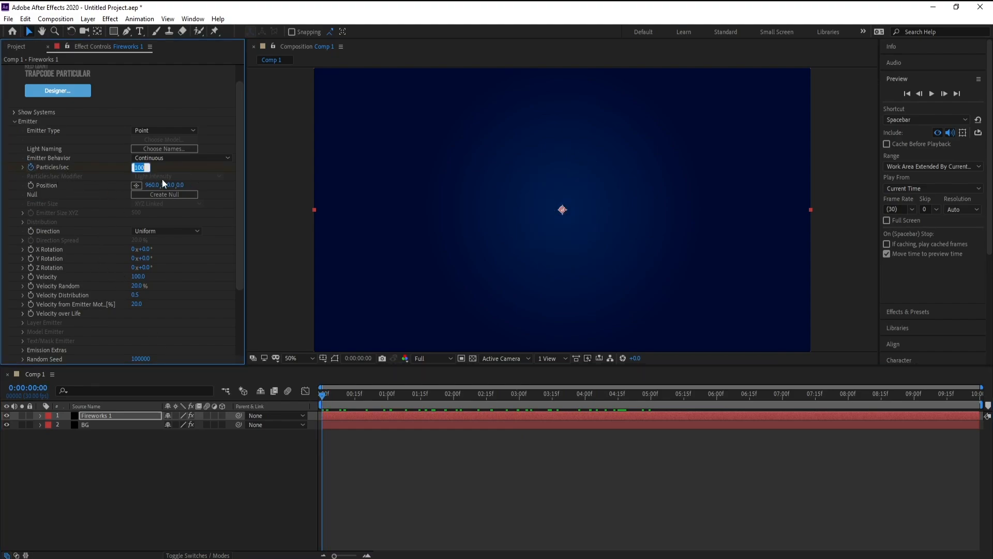
pyautogui.write('2000')
pyautogui.press('Return')
# At frame 10, set the emitter's Particles/sec keyframe to 0.
pyautogui.moveTo(334, 554); pyautogui.dragTo(348, 555)
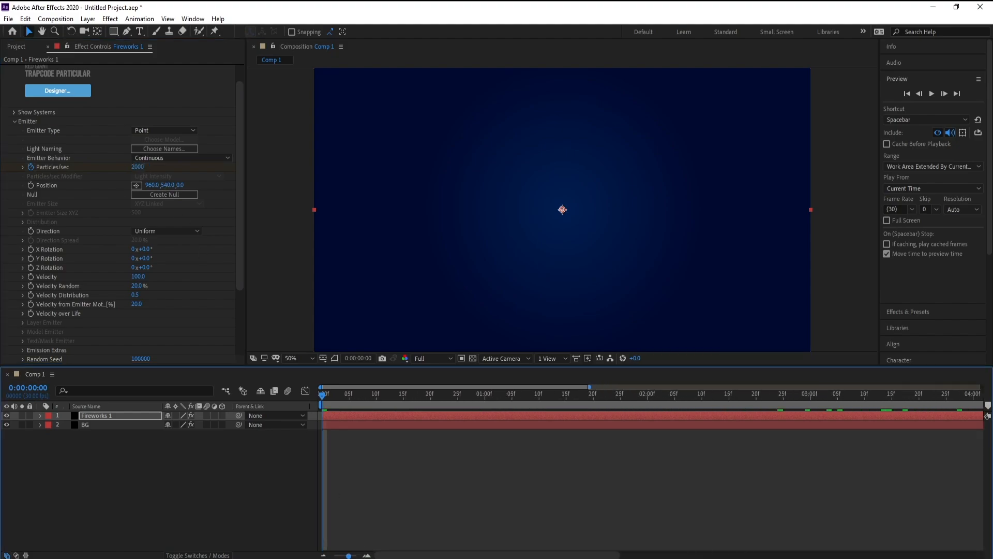
pyautogui.click(375, 398)
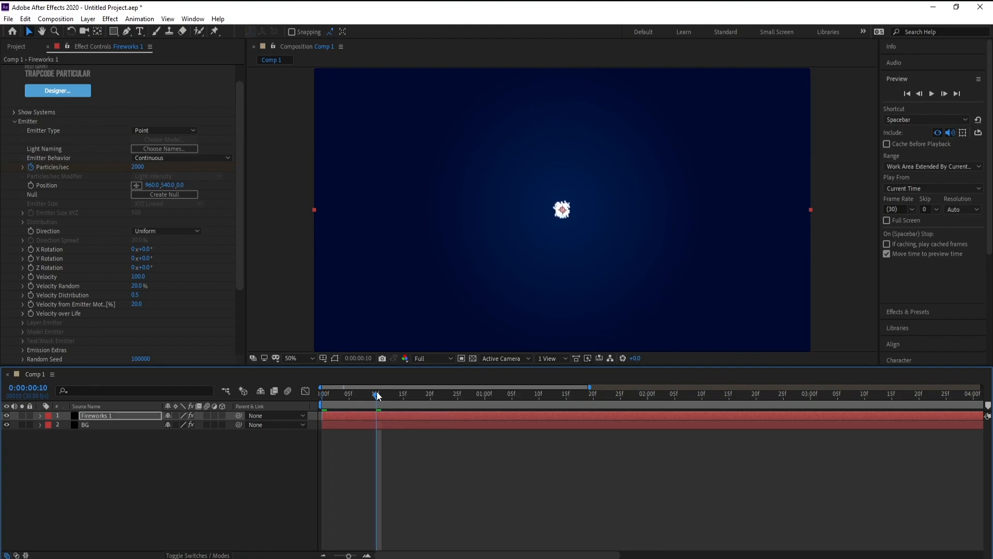
pyautogui.click(136, 167)
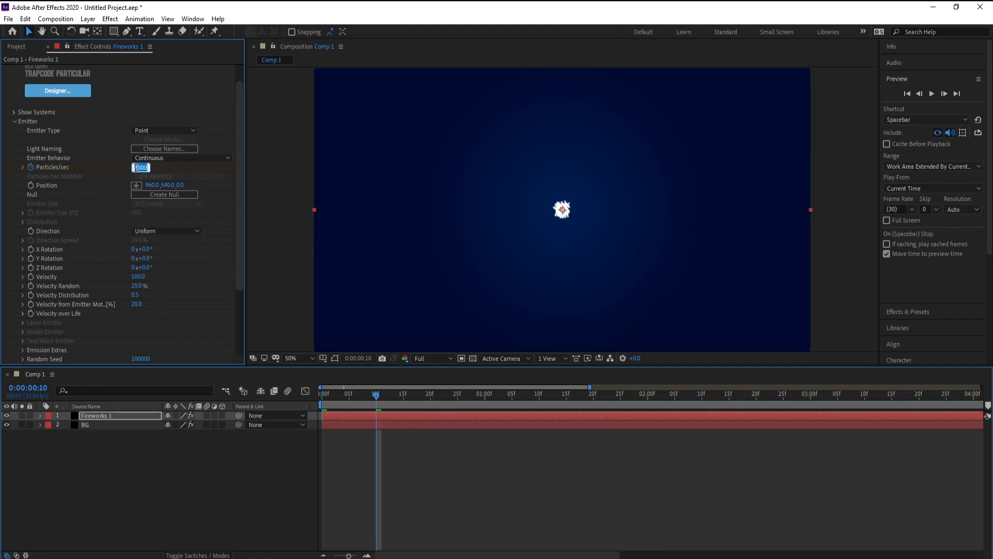
pyautogui.write('0')
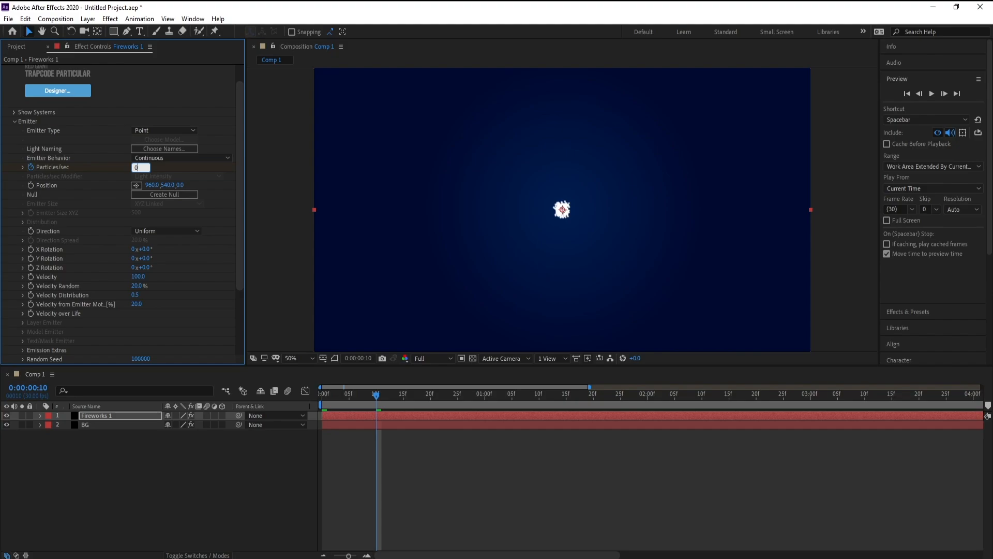
pyautogui.press('Return')
# Play the particle burst from the start of the composition, then scrub to 0:00:00:23.
pyautogui.click(320, 398)
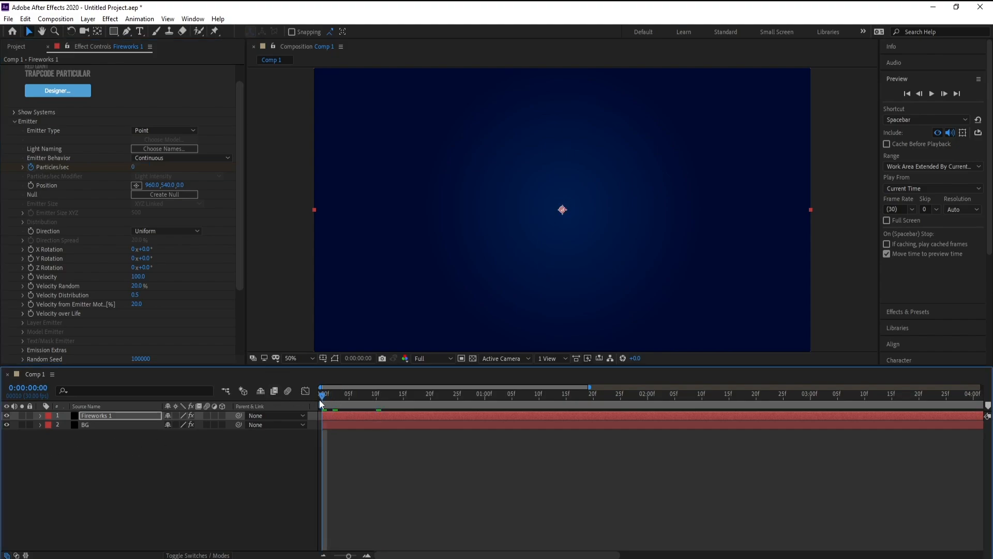
pyautogui.press('space')
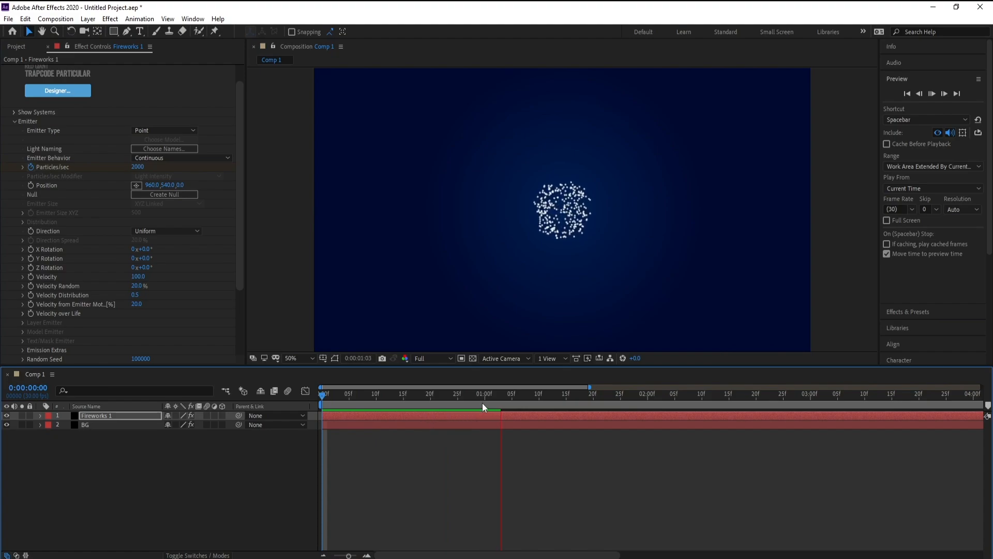
pyautogui.moveTo(505, 399); pyautogui.dragTo(447, 402)
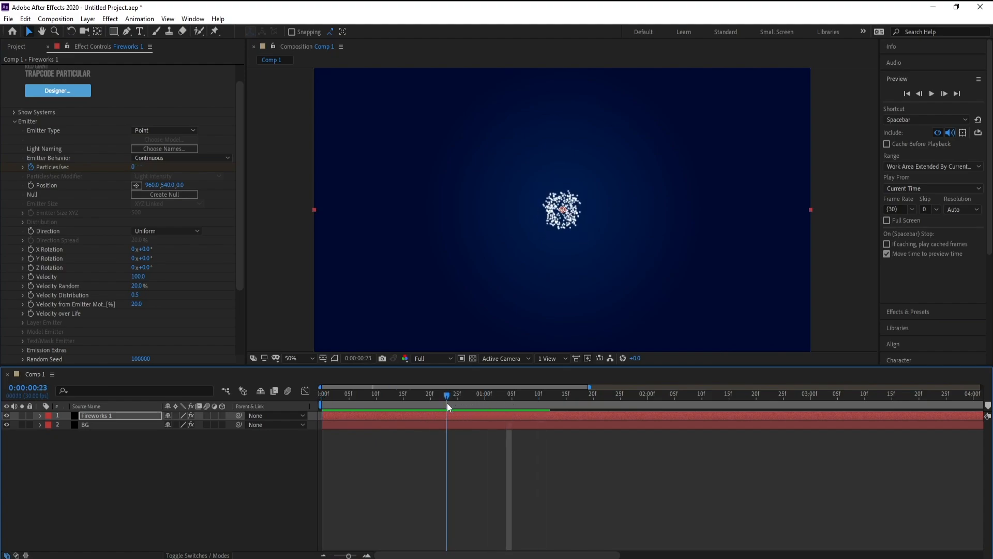
# In the Particular particle settings, set Size to 2 and Color Random to 100%.
pyautogui.moveTo(238, 238); pyautogui.dragTo(241, 208)
pyautogui.click(15, 145)
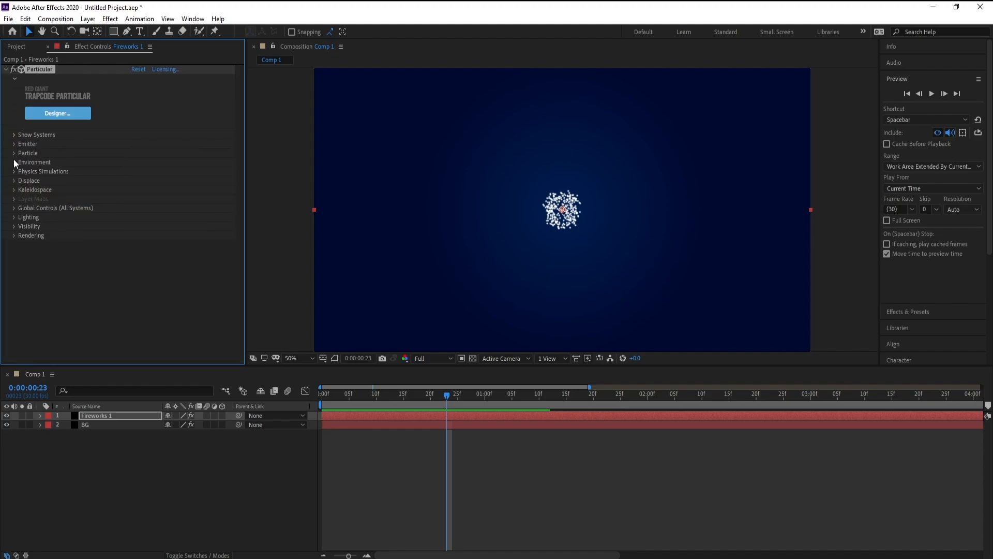
pyautogui.click(14, 153)
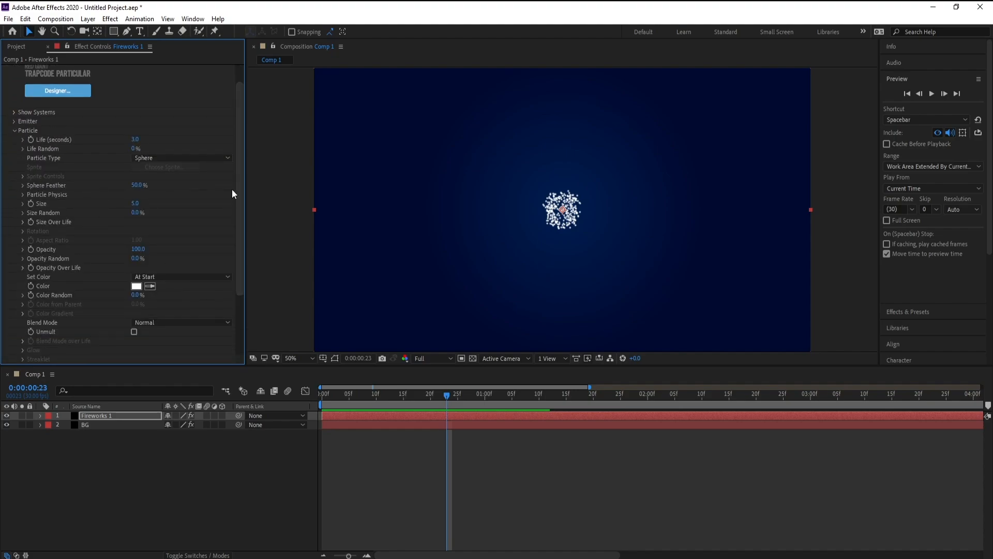
pyautogui.moveTo(241, 190); pyautogui.dragTo(242, 185)
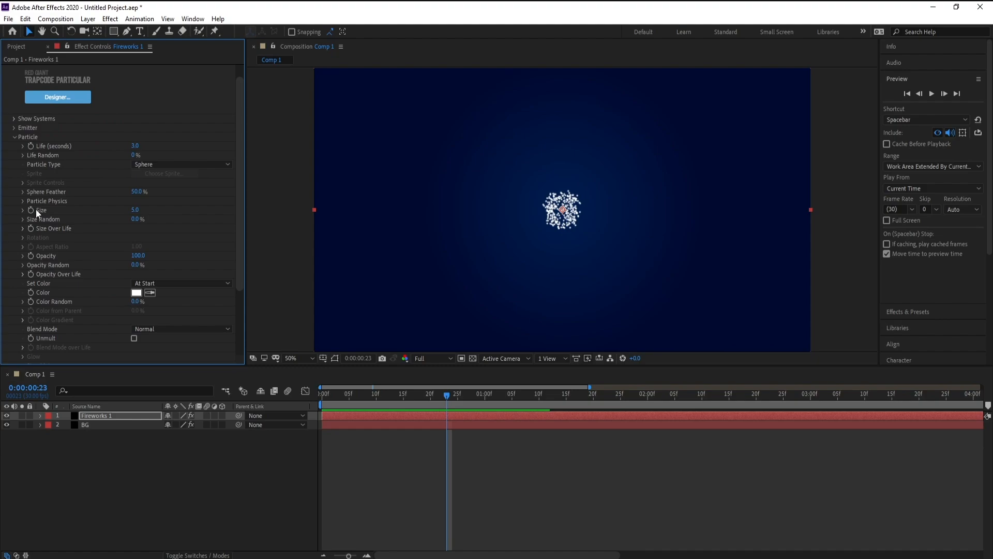
pyautogui.click(137, 209)
pyautogui.write('2')
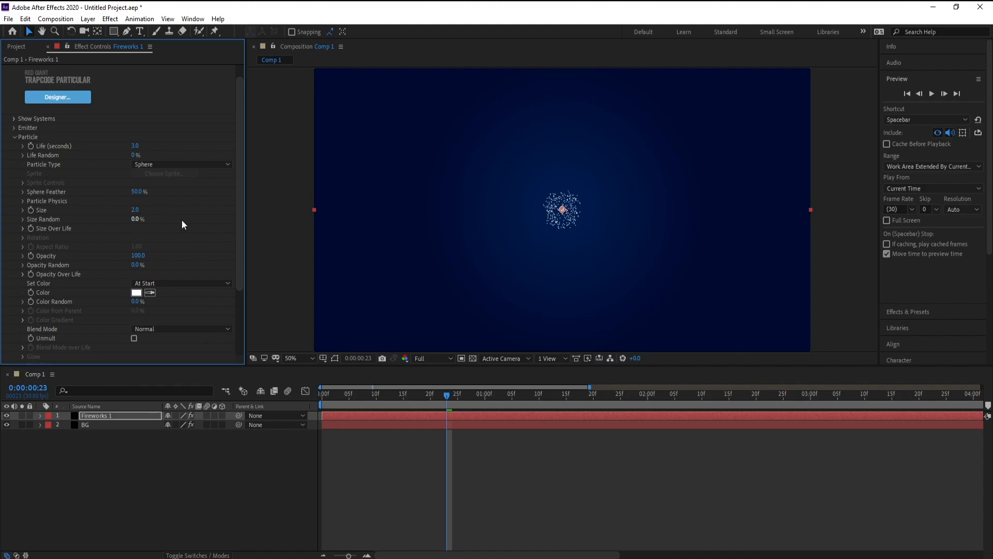
pyautogui.moveTo(241, 210); pyautogui.dragTo(238, 230)
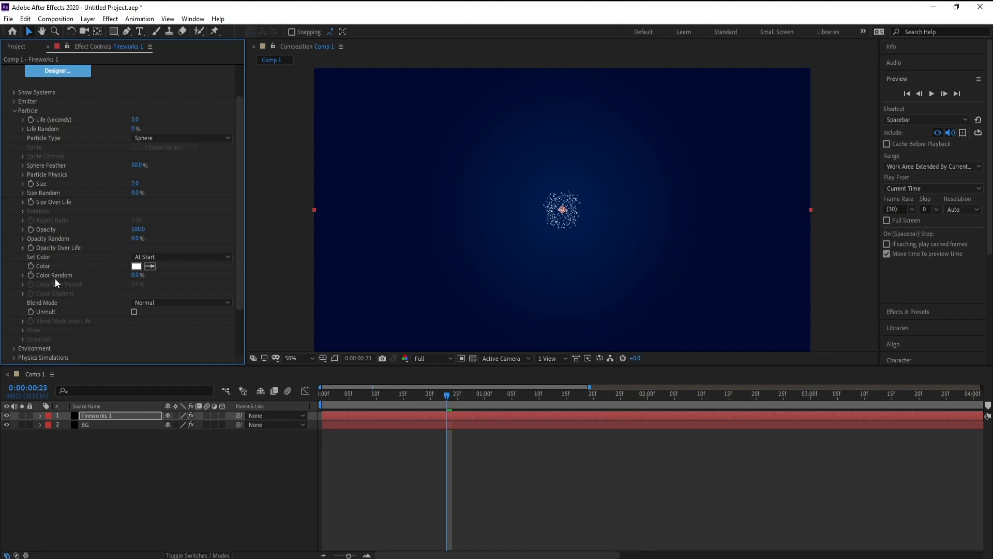
pyautogui.moveTo(405, 276); pyautogui.dragTo(406, 275)
# Apply the flickering fade-out preset to the particles' Opacity Over Life curve.
pyautogui.moveTo(241, 233); pyautogui.dragTo(242, 247)
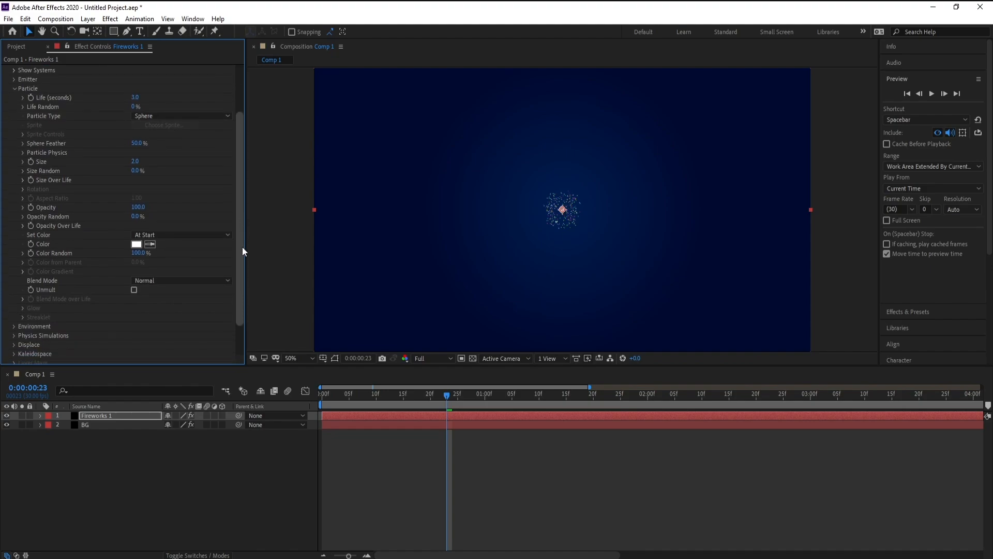
pyautogui.click(21, 226)
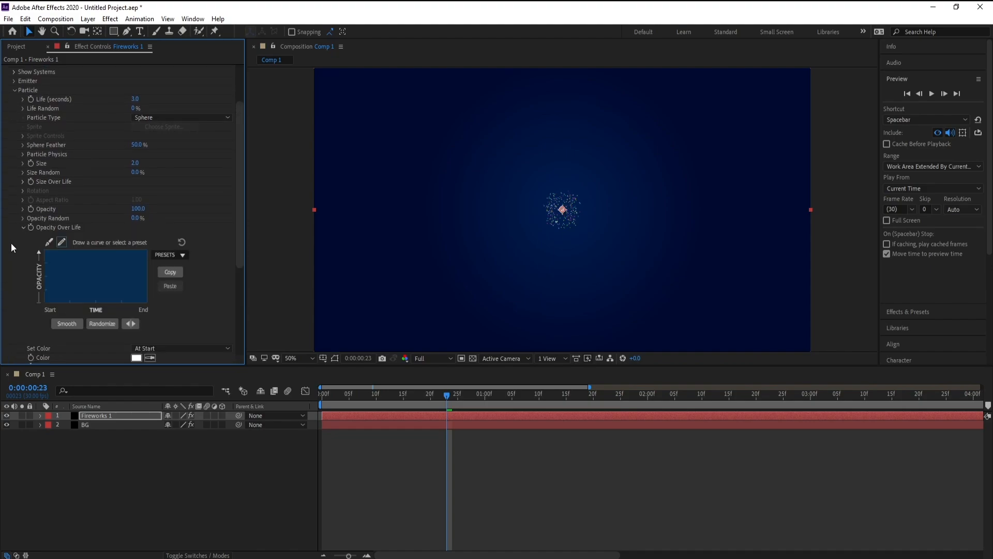
pyautogui.click(178, 253)
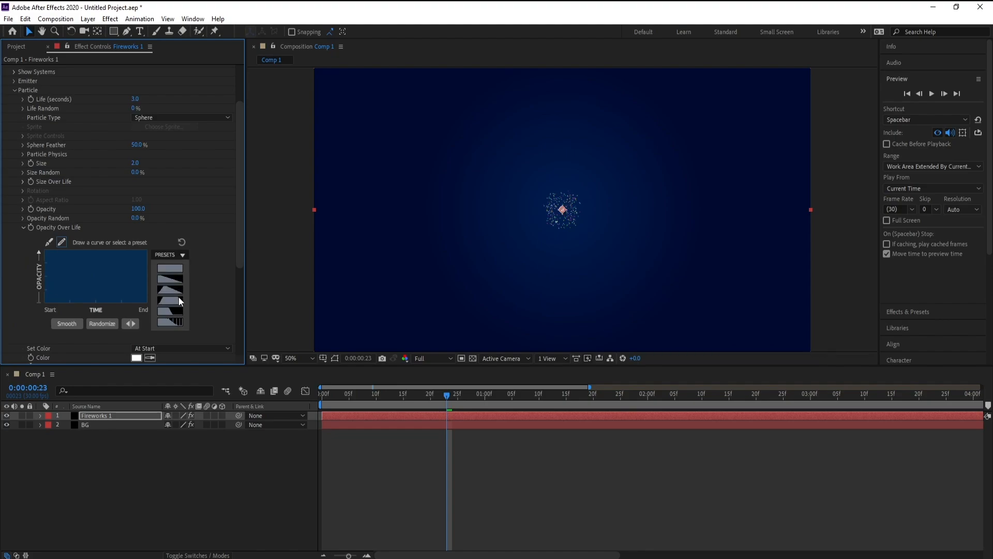
pyautogui.click(175, 323)
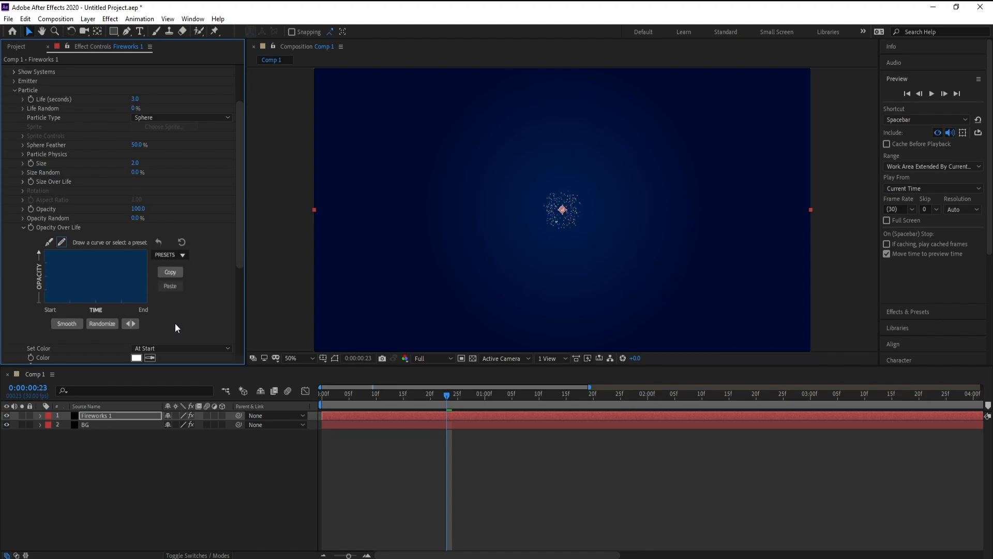
# Apply the flickering fade-out preset to the particles' Size Over Life curve and scrub to 0:00:00:24.
pyautogui.click(23, 183)
pyautogui.click(168, 210)
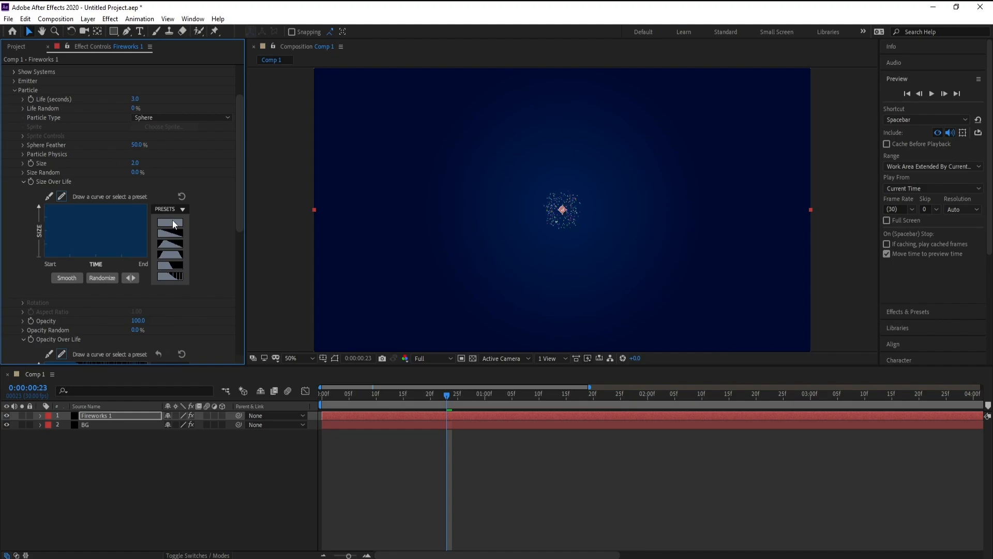
pyautogui.click(176, 278)
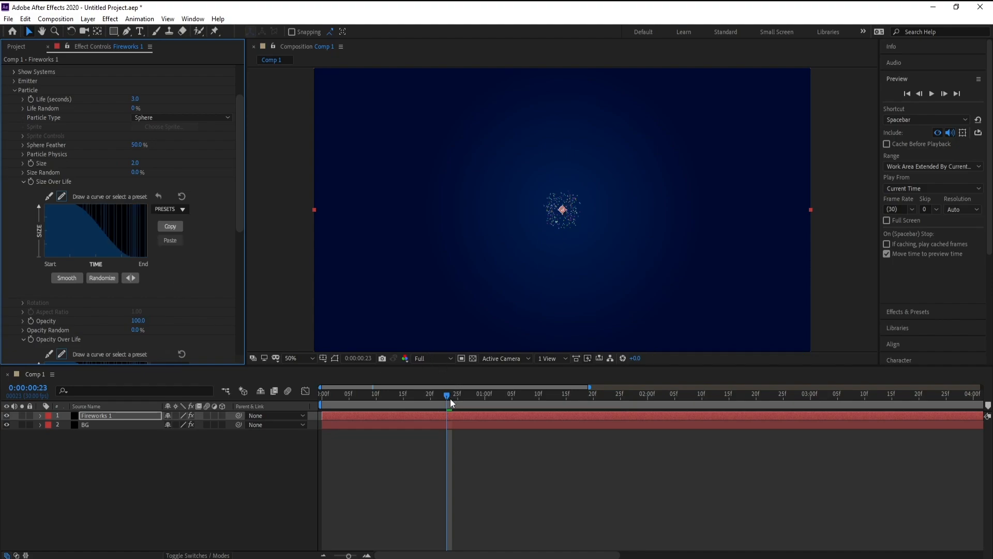
pyautogui.moveTo(444, 401); pyautogui.dragTo(451, 402)
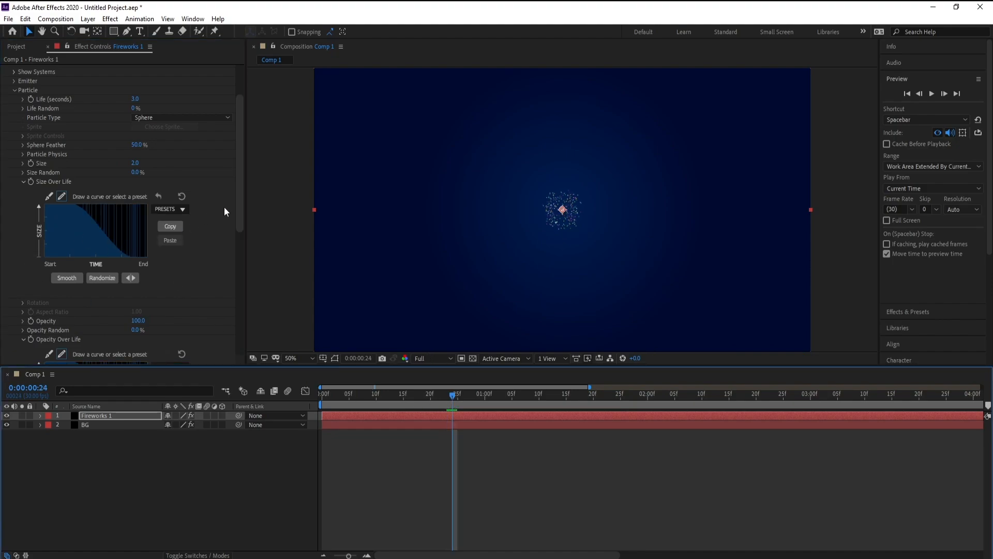
pyautogui.moveTo(238, 197)
pyautogui.mouseDown()
pyautogui.moveTo(231, 287)
pyautogui.moveTo(236, 187)
pyautogui.mouseUp()
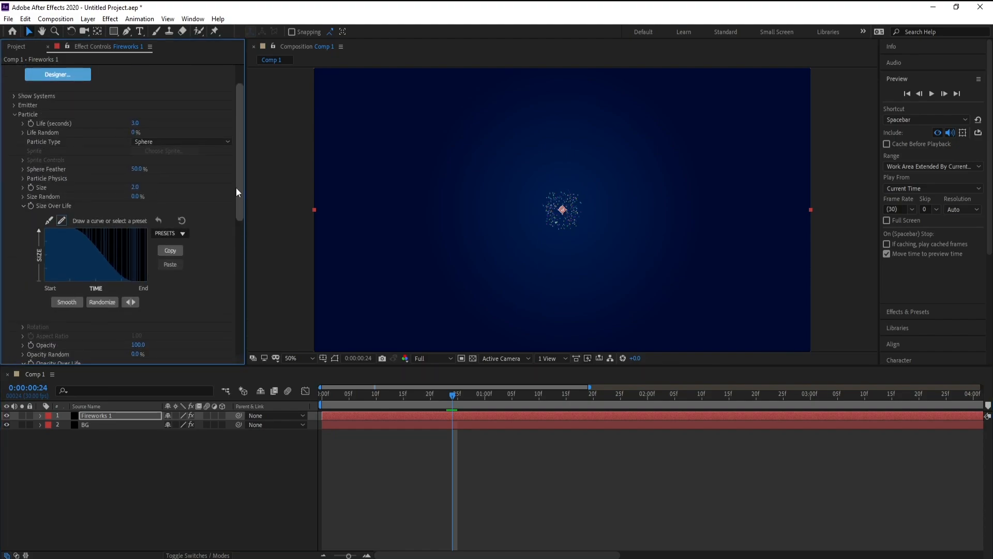
# Search the effects for "deep" and apply Deep Glow to the Fireworks 1 layer.
pyautogui.click(919, 312)
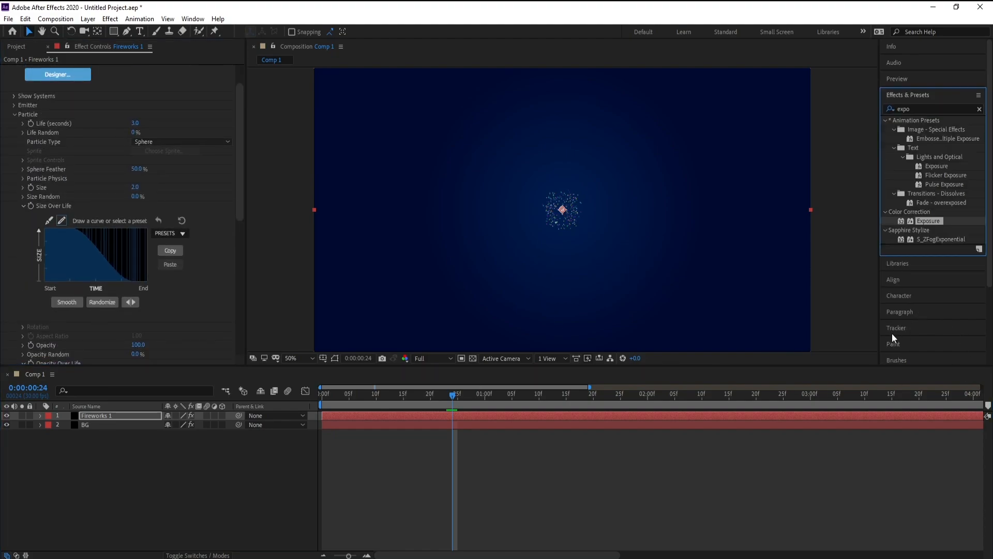
pyautogui.click(927, 107)
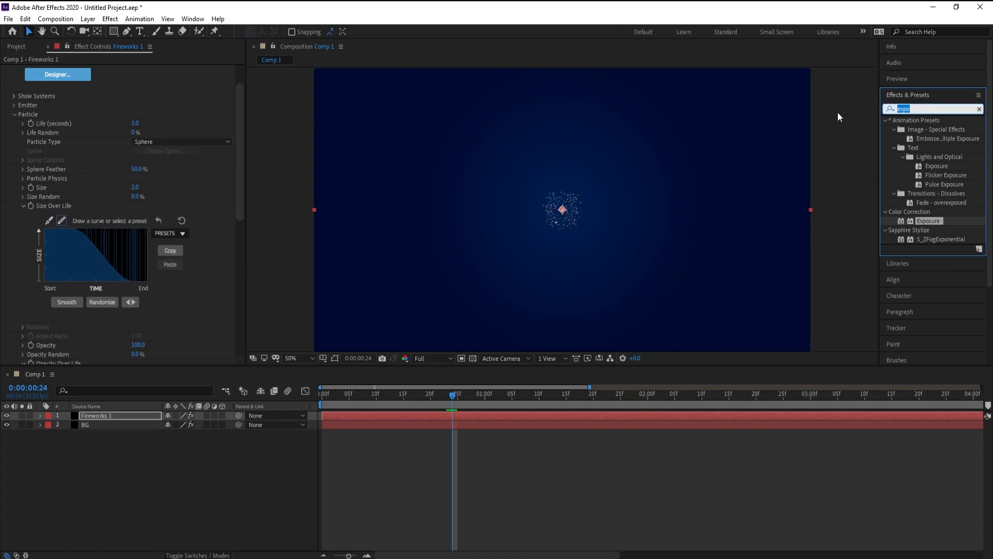
pyautogui.write('deep')
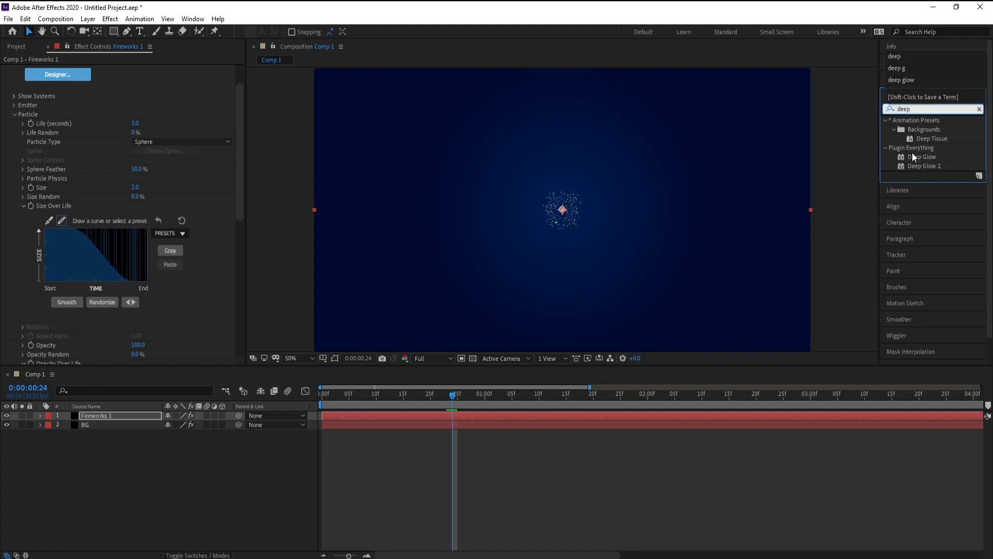
pyautogui.doubleClick(914, 156)
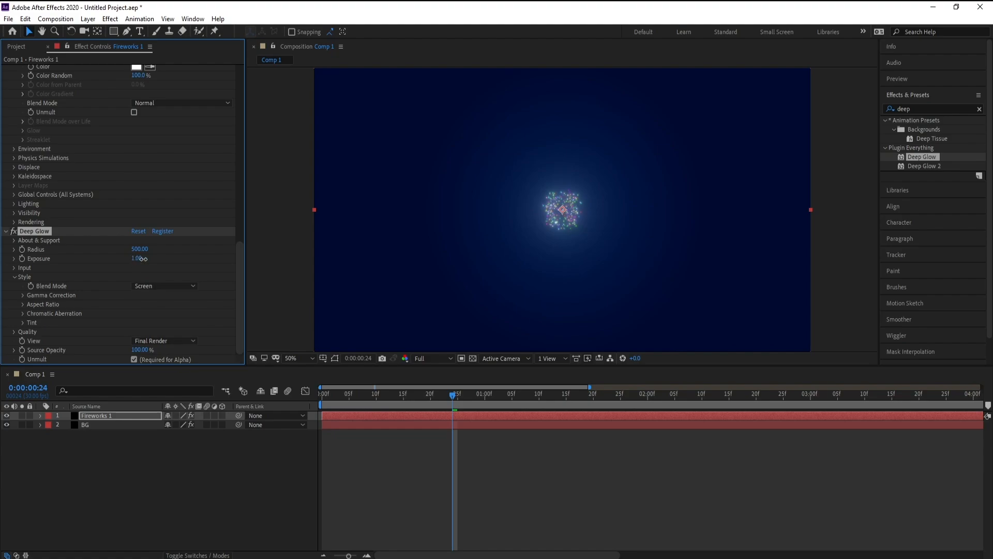
# Set Deep Glow's Exposure to 2.00 and play the animation from the start of the composition.
pyautogui.moveTo(158, 261); pyautogui.dragTo(315, 281)
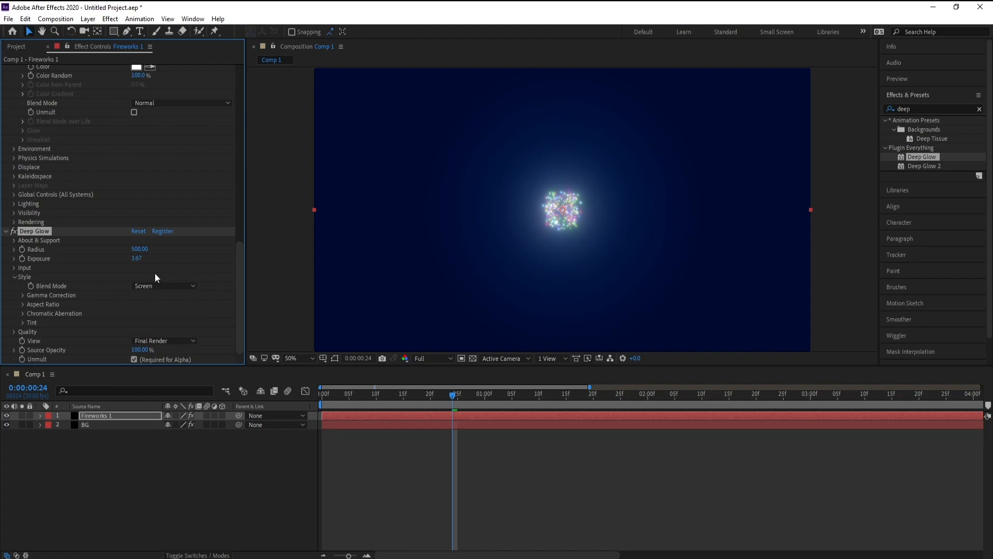
pyautogui.click(137, 258)
pyautogui.write('2.00')
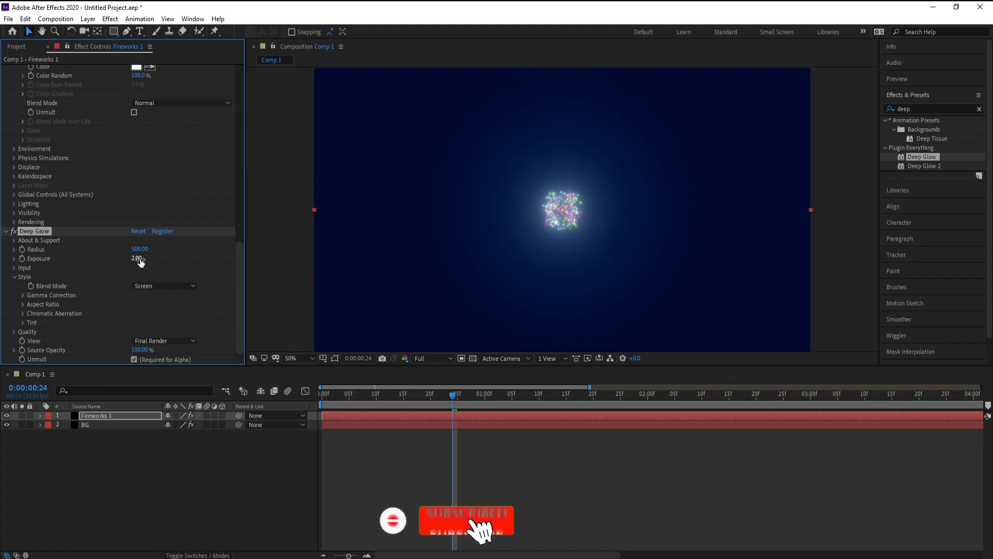
pyautogui.moveTo(409, 401); pyautogui.dragTo(304, 408)
pyautogui.press('space')
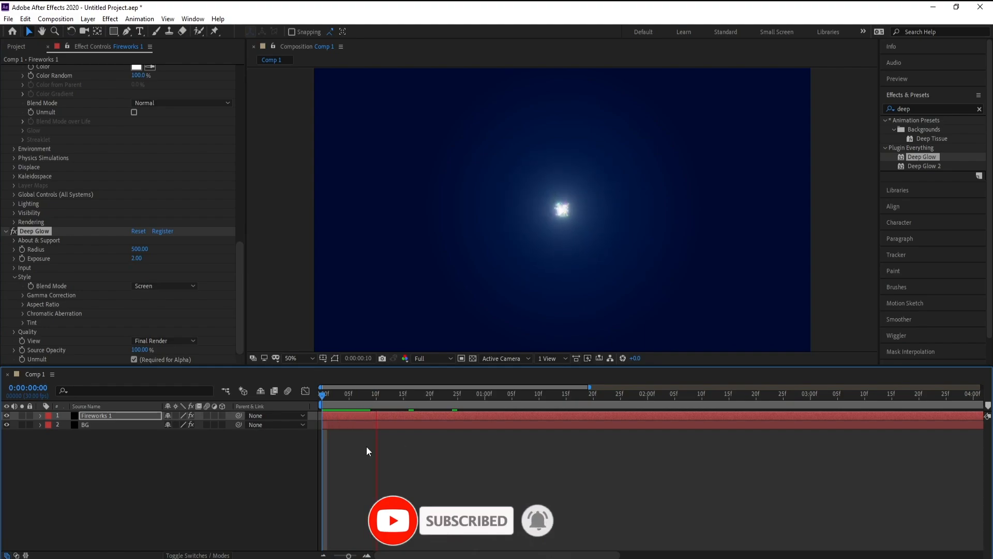
# Set Deep Glow's Radius to 200 and scrub to 0:00:01:12 to check the glow.
pyautogui.click(140, 250)
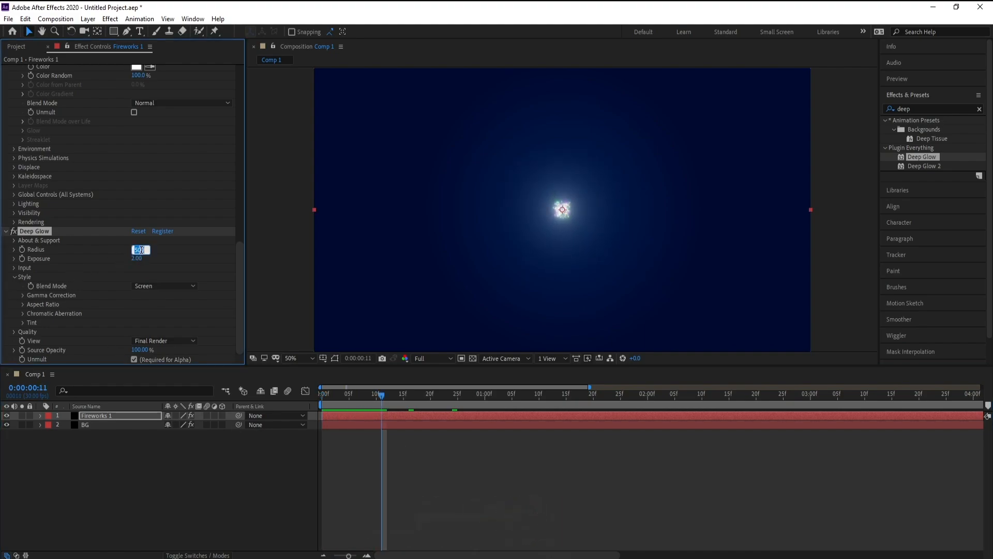
pyautogui.write('200')
pyautogui.press('Return')
pyautogui.click(354, 401)
pyautogui.moveTo(340, 397); pyautogui.dragTo(548, 399)
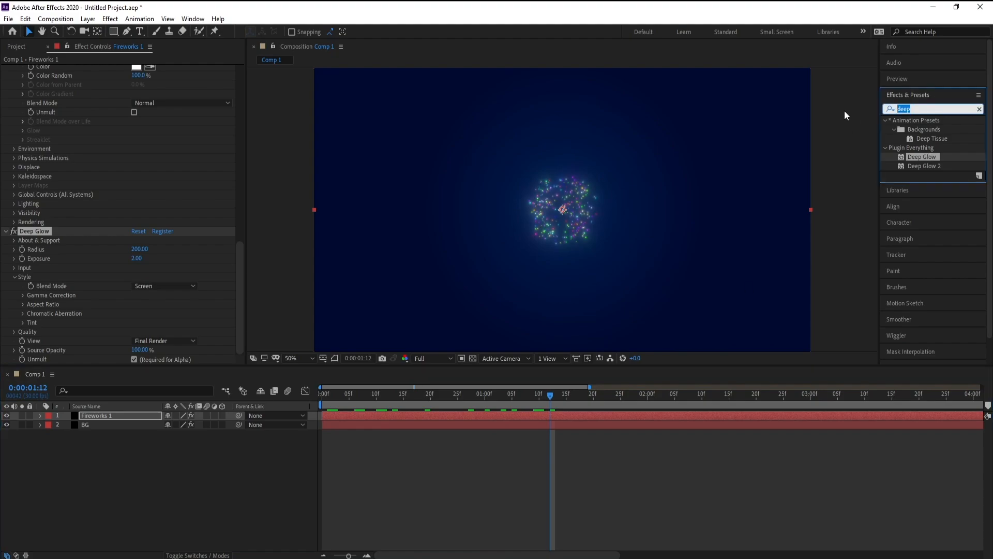
# Search the effects for "expo" and apply the Color Correction Exposure effect to the Fireworks 1 layer.
pyautogui.write('ex')
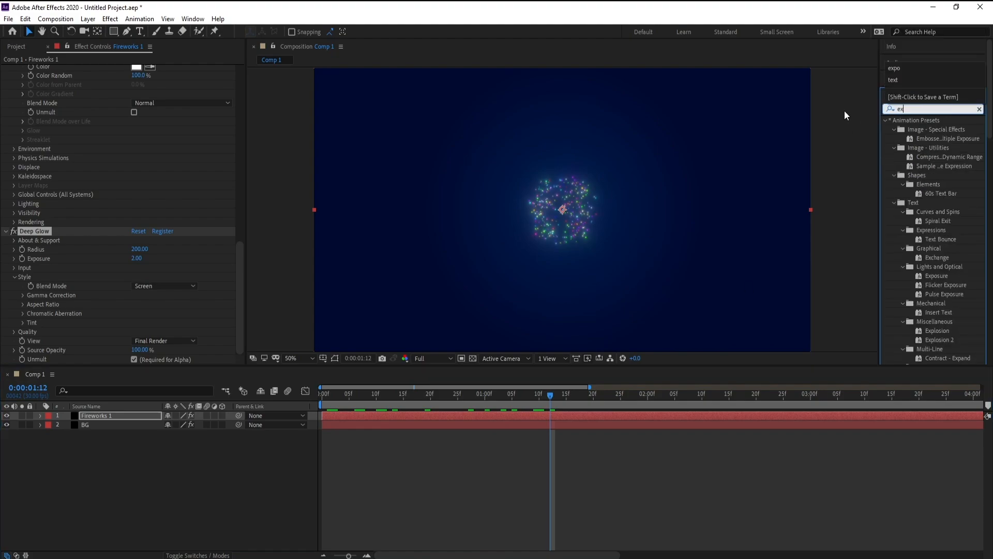
pyautogui.write('pu')
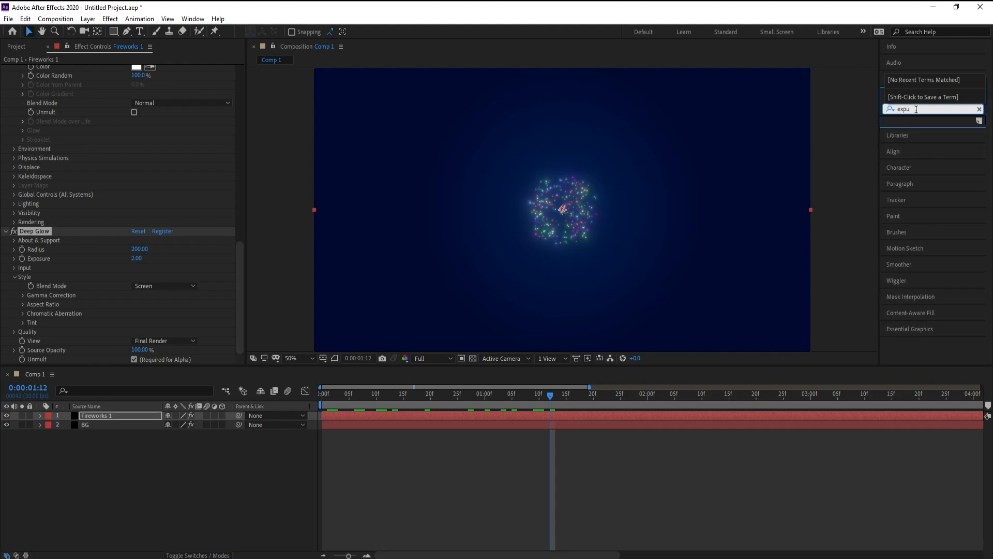
pyautogui.moveTo(916, 110); pyautogui.dragTo(865, 112)
pyautogui.write('ec')
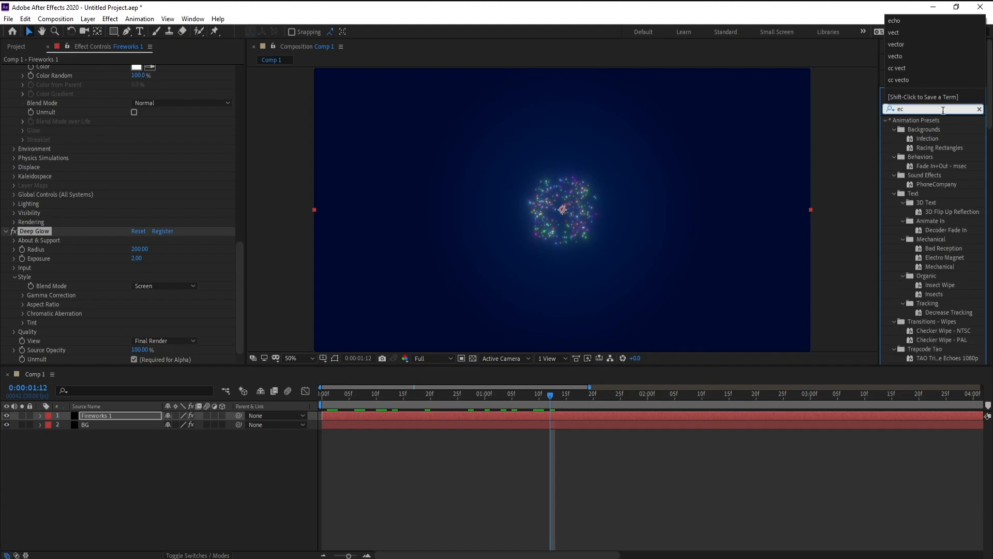
pyautogui.press('BackSpace')
pyautogui.write('xp')
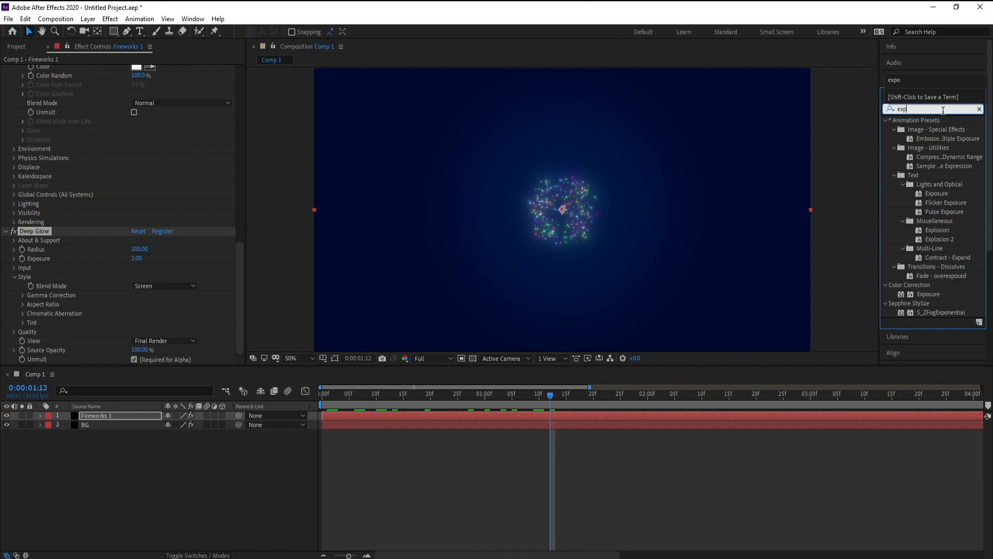
pyautogui.write('o')
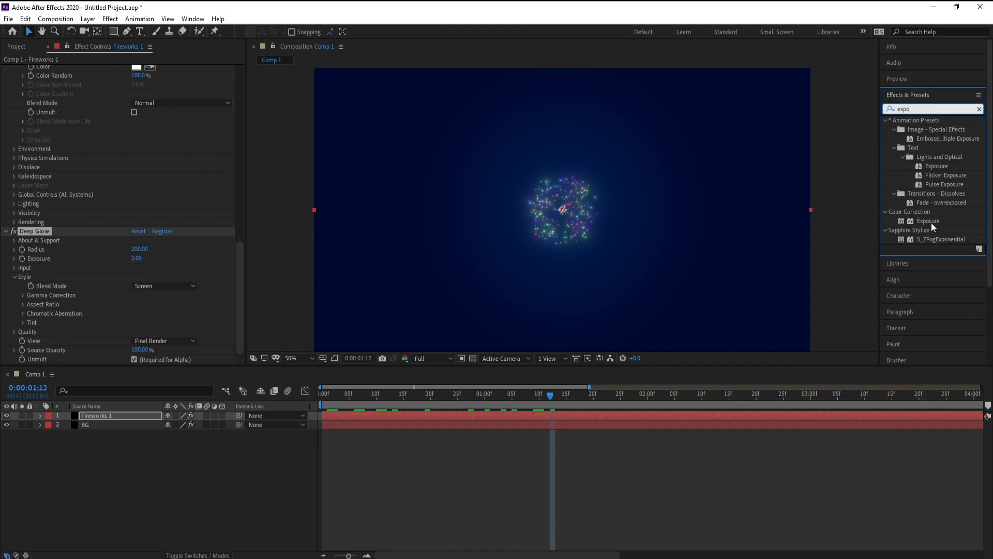
pyautogui.moveTo(931, 222); pyautogui.dragTo(432, 414)
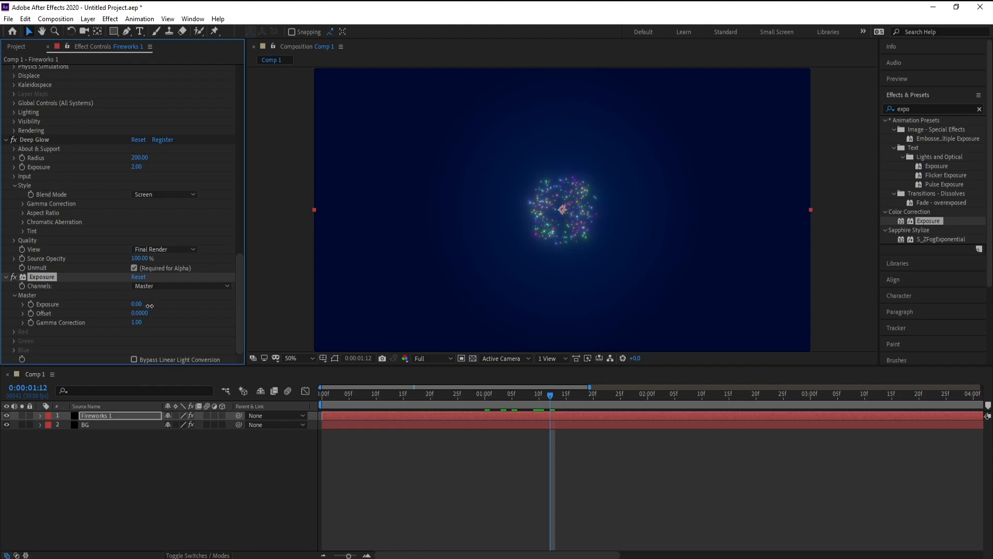
# Set the Exposure effect's master Exposure to 2 and preview the burst from the start to 0:00:00:17.
pyautogui.moveTo(149, 307); pyautogui.dragTo(259, 320)
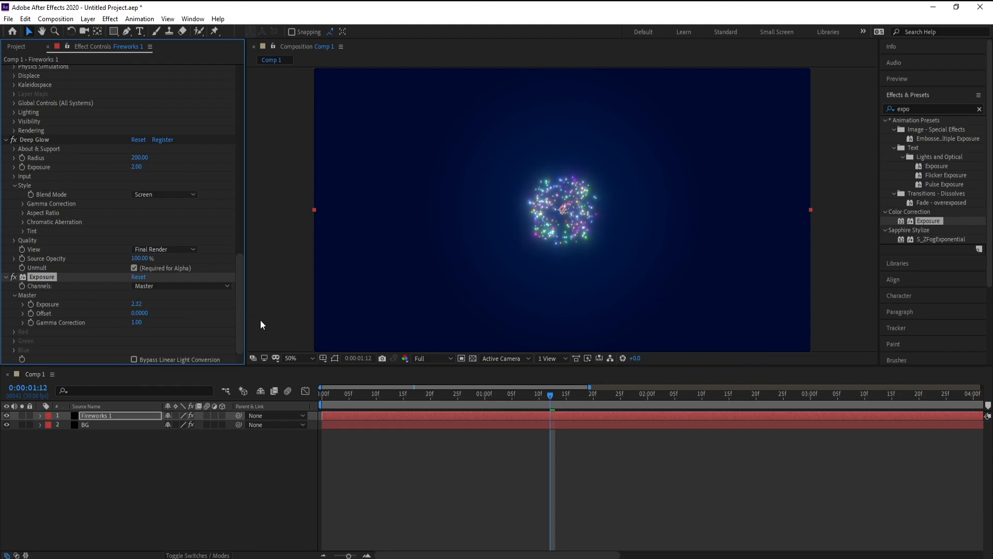
pyautogui.click(137, 306)
pyautogui.write('2')
pyautogui.press('Return')
pyautogui.click(322, 394)
pyautogui.press('space')
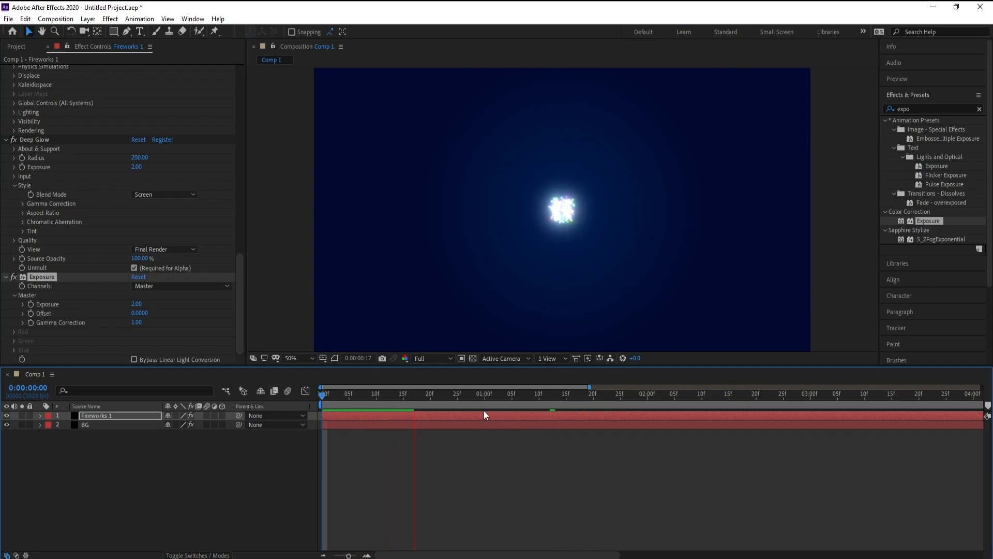
pyautogui.press('space')
# Reduce the Particular particle Size to 1.
pyautogui.moveTo(240, 278); pyautogui.dragTo(265, 96)
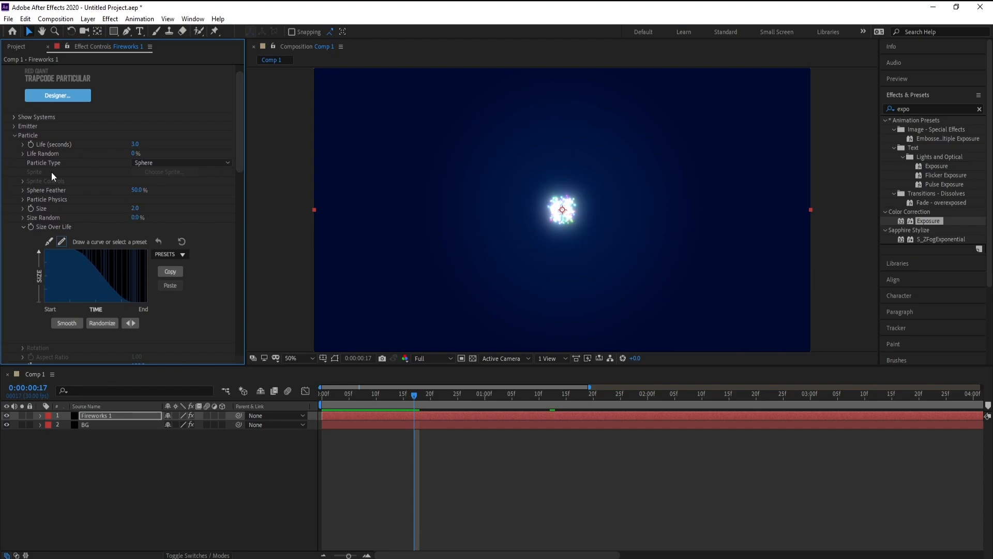
pyautogui.click(134, 208)
pyautogui.write('1')
pyautogui.press('Return')
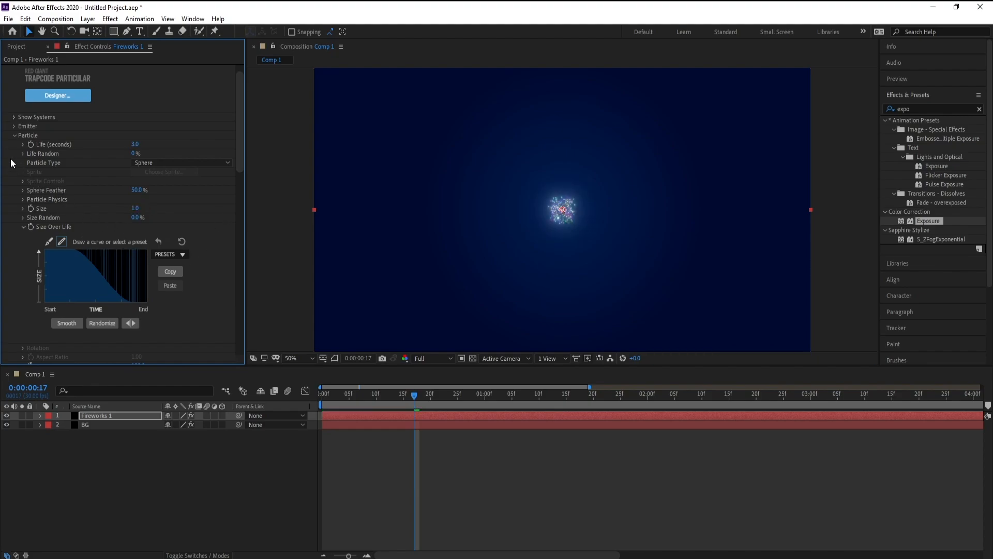
# In Particular's Environment settings, set Gravity to 20.
pyautogui.click(14, 135)
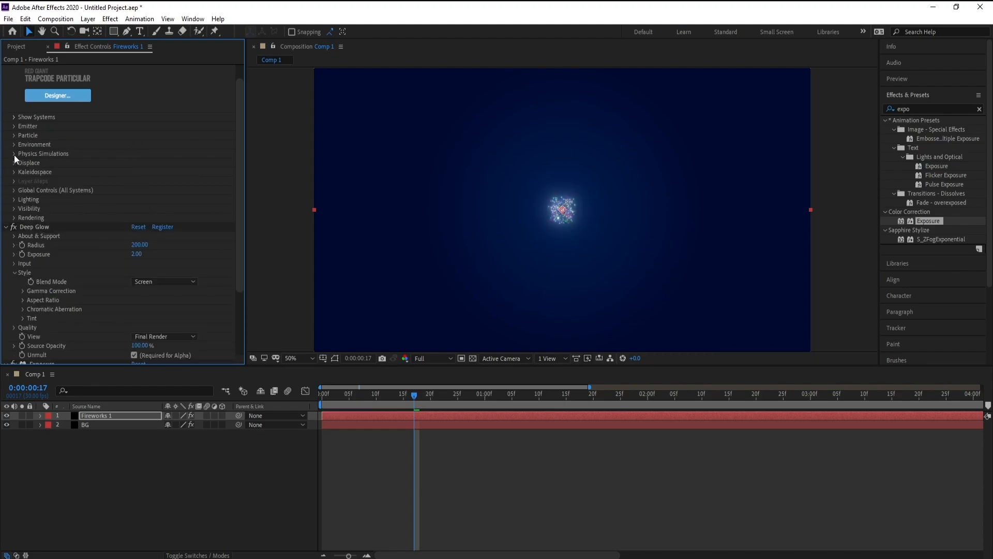
pyautogui.click(13, 144)
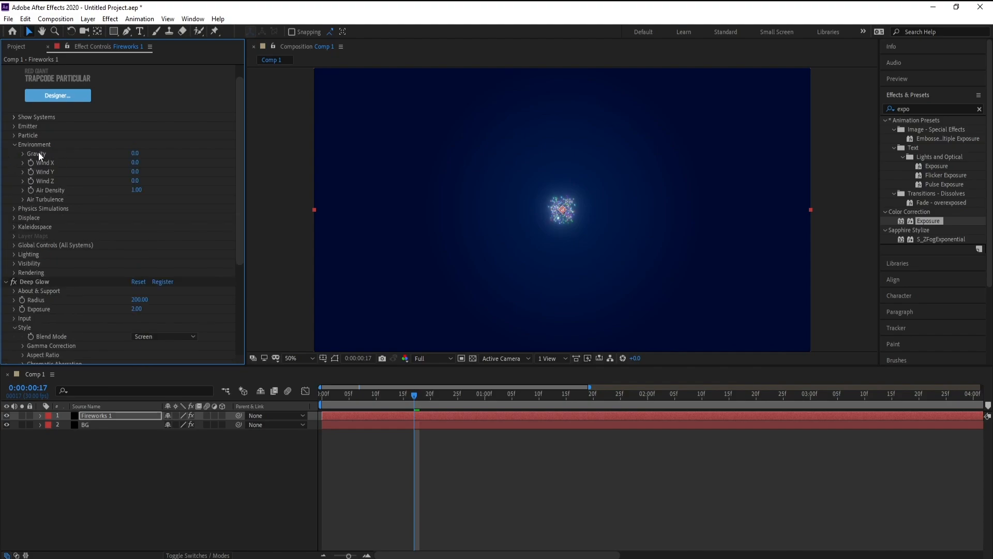
pyautogui.click(139, 154)
pyautogui.write('20')
pyautogui.press('Return')
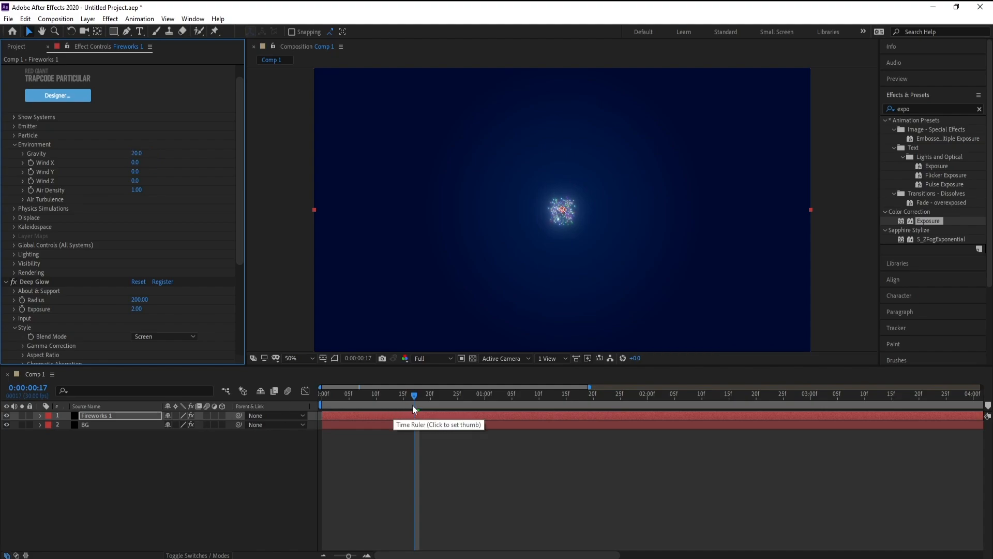
# Preview the burst with the new gravity from the start, fitting the full ten-second duration in the timeline.
pyautogui.moveTo(413, 404); pyautogui.dragTo(289, 404)
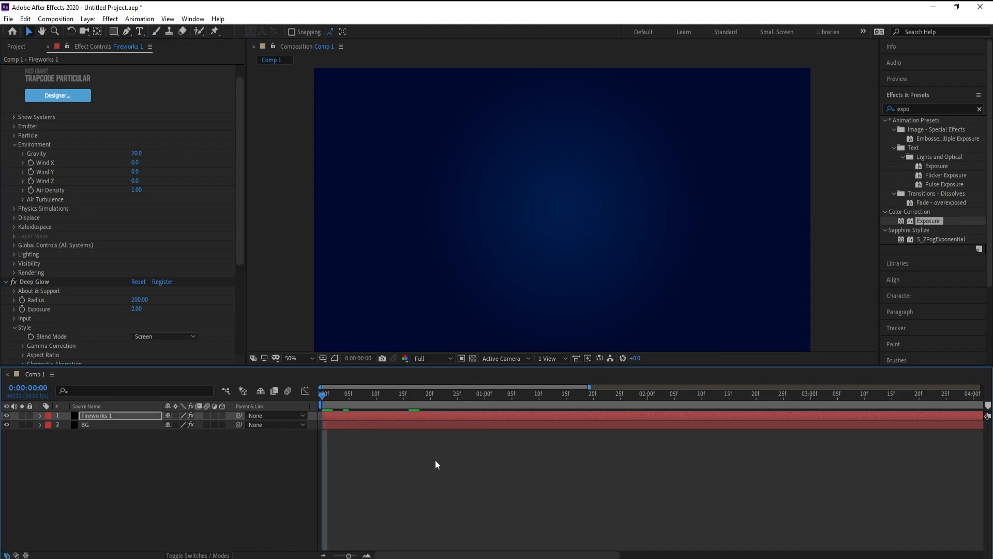
pyautogui.press('space')
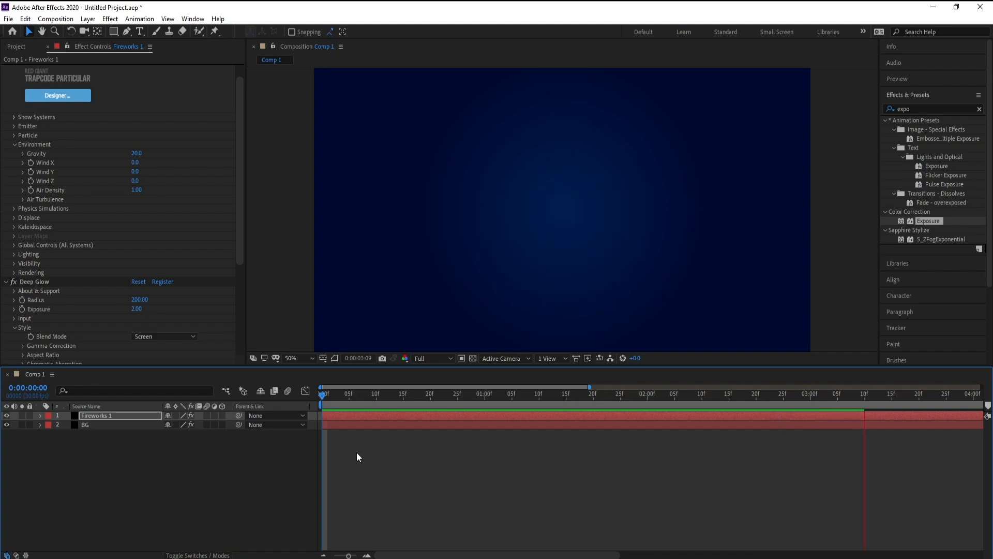
pyautogui.press('space')
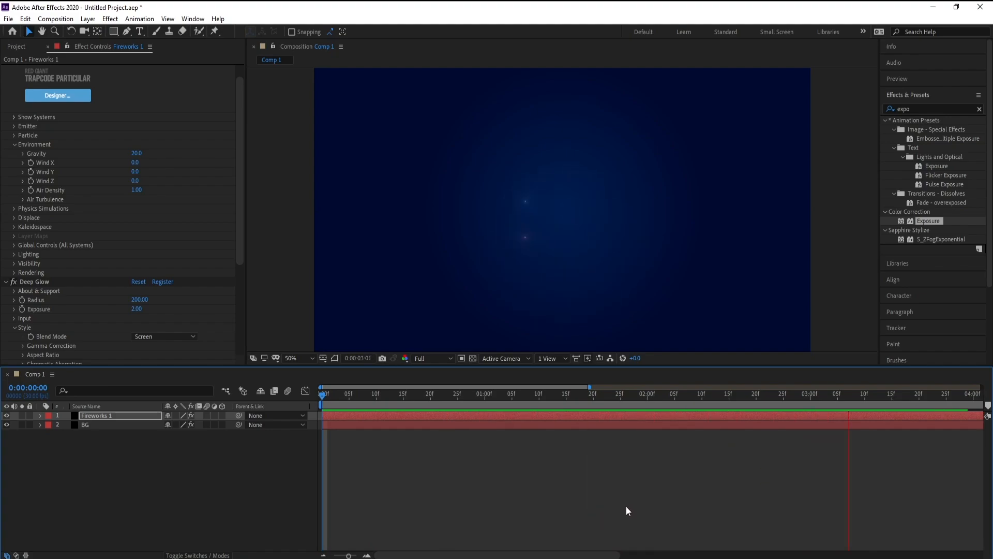
pyautogui.moveTo(479, 398); pyautogui.dragTo(299, 399)
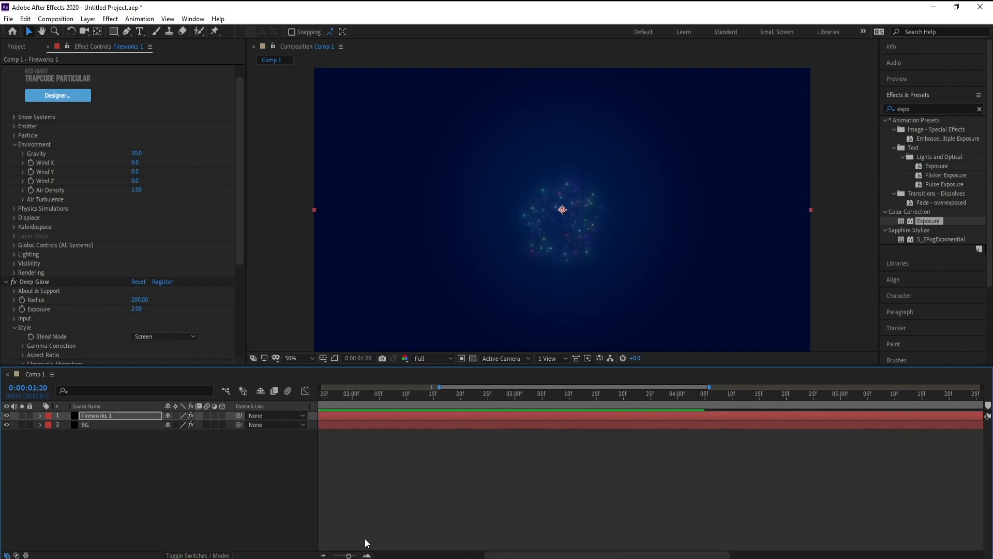
pyautogui.moveTo(349, 555); pyautogui.dragTo(324, 552)
pyautogui.moveTo(337, 398); pyautogui.dragTo(287, 408)
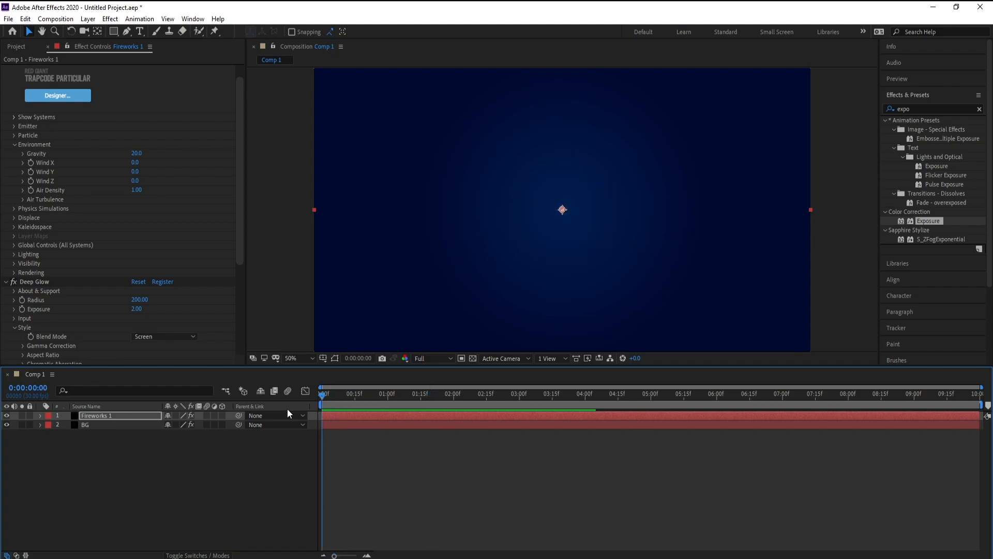
pyautogui.press('space')
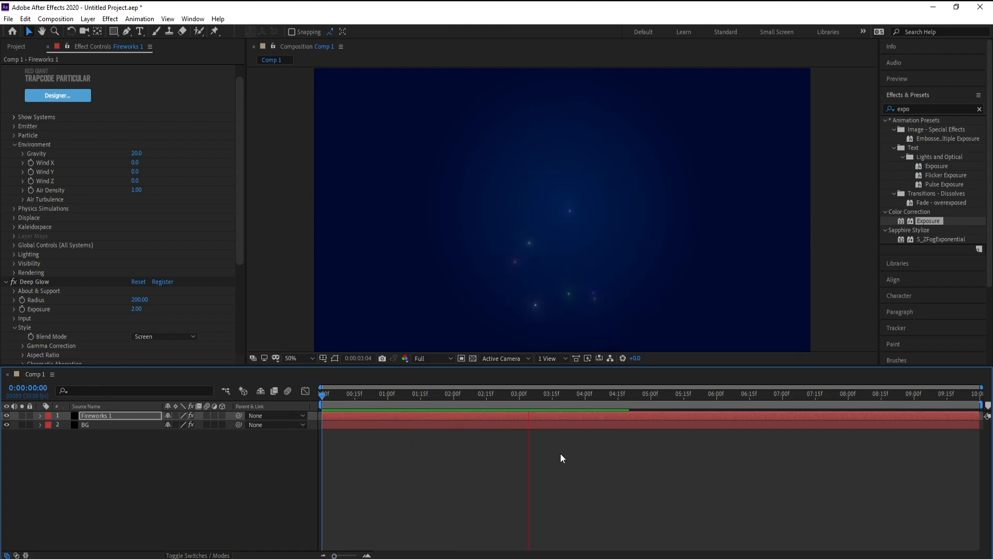
pyautogui.moveTo(492, 398); pyautogui.dragTo(395, 398)
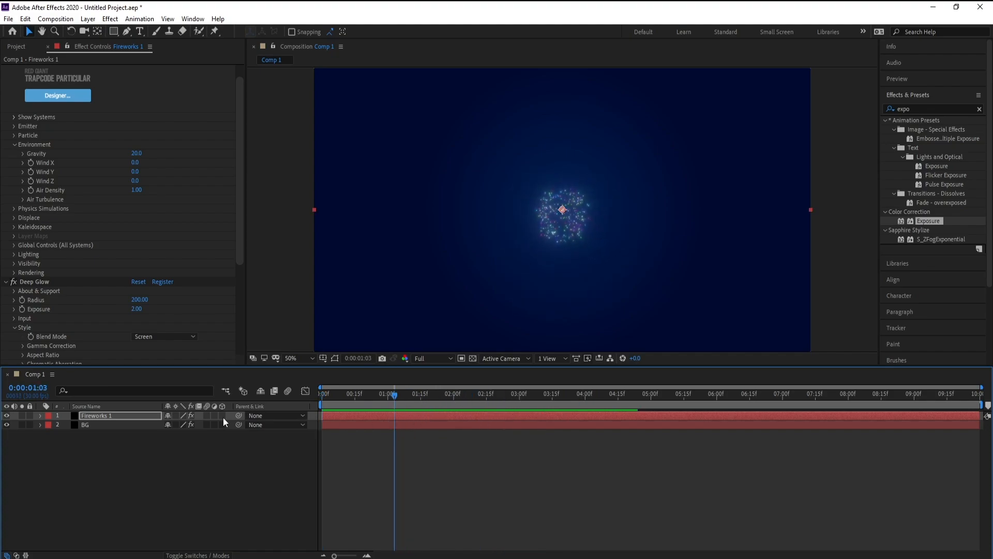
# Duplicate the Fireworks 1 layer, shift the copy to start at about 0:00:00:14, and go to 0:00:00:26.
pyautogui.click(114, 417)
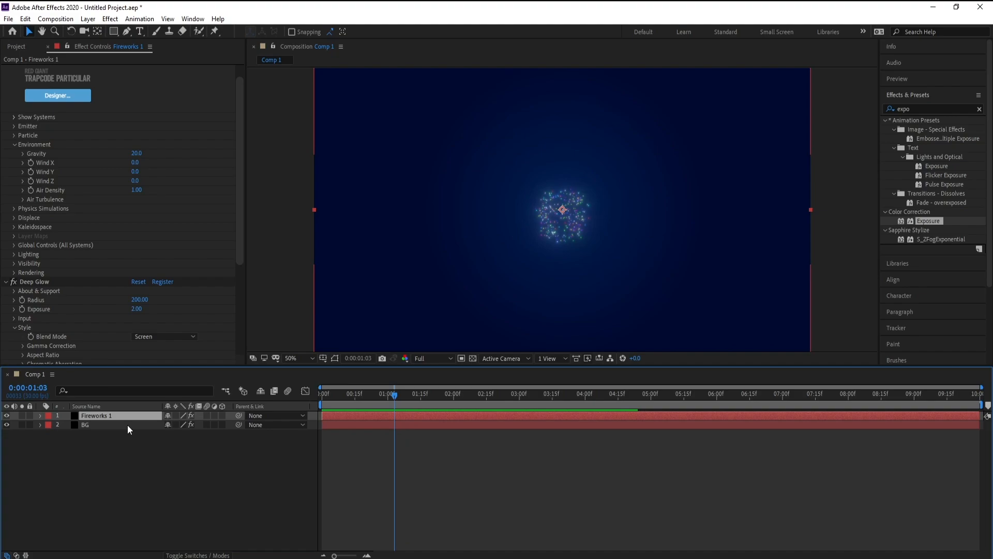
pyautogui.hotkey('ctrl', 'd')
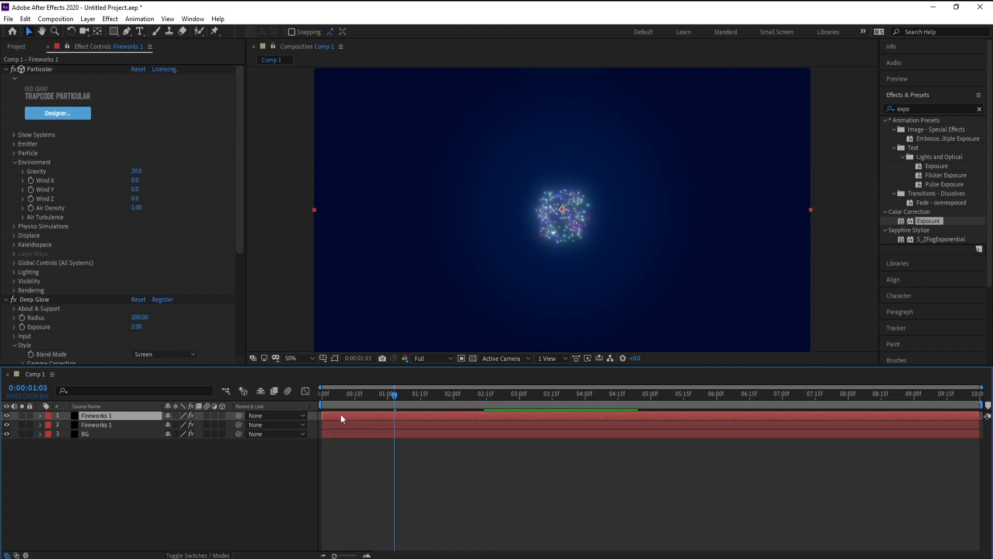
pyautogui.moveTo(336, 417); pyautogui.dragTo(382, 421)
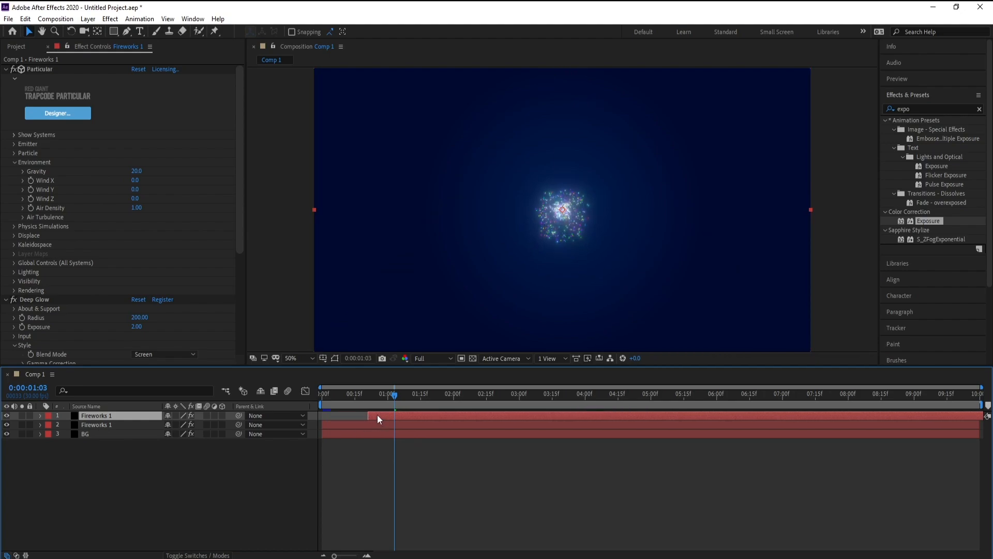
pyautogui.moveTo(356, 396); pyautogui.dragTo(378, 414)
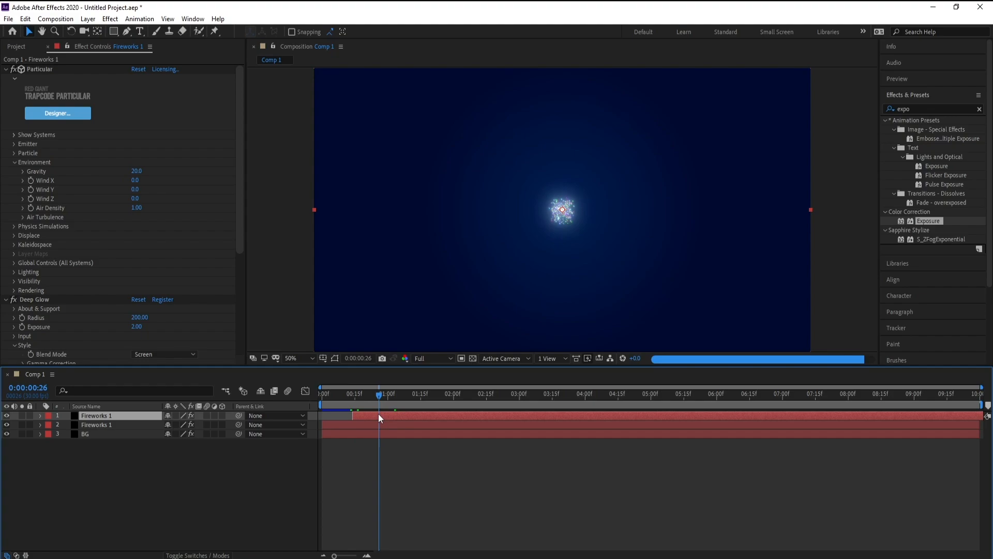
# Move the duplicate's Particular emitter to the upper right of the composition, at Position 1491, 312, 0.
pyautogui.click(15, 143)
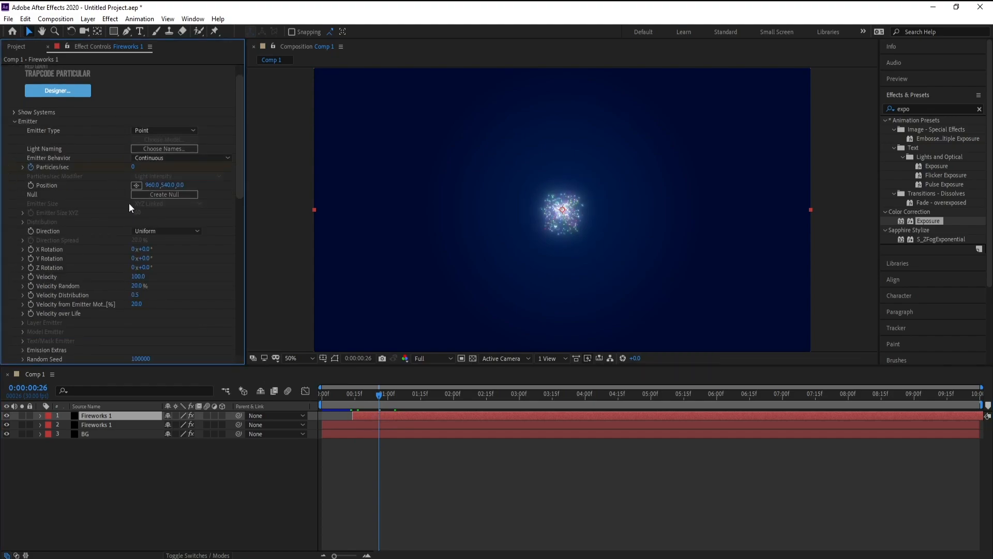
pyautogui.moveTo(150, 184); pyautogui.dragTo(606, 235)
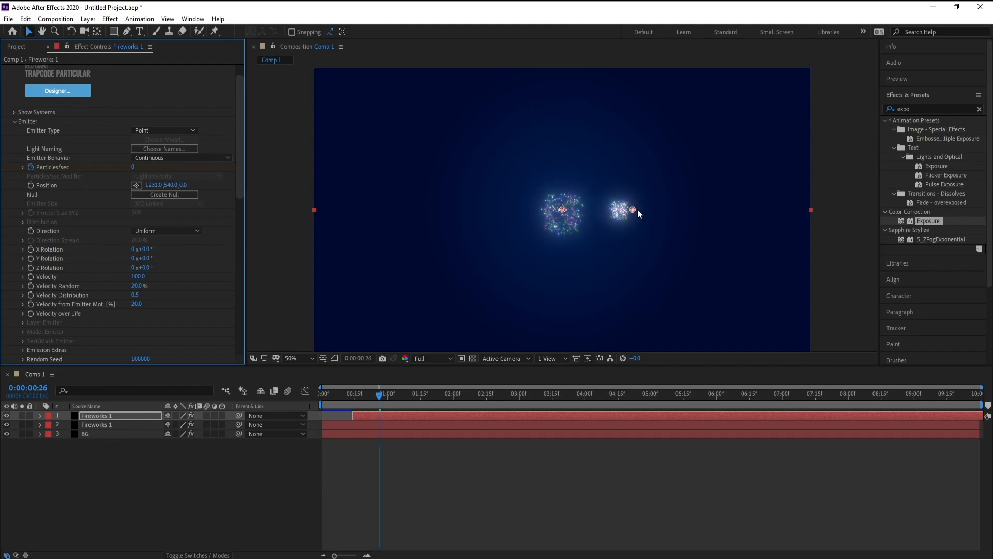
pyautogui.click(700, 148)
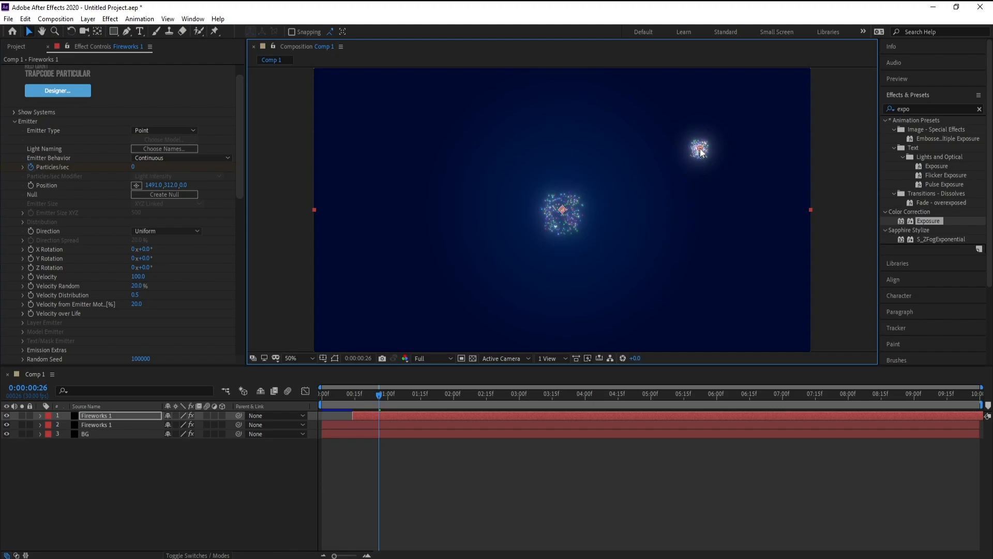
pyautogui.click(14, 121)
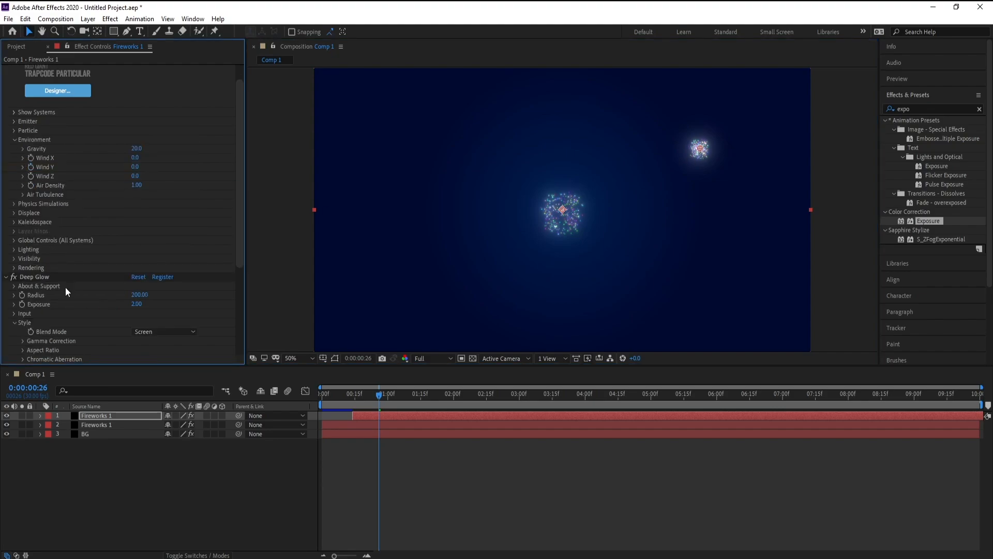
# Switch the duplicate's Exposure effect to Individual Channels, set Red Exposure to 3.04, and preview both bursts from the start.
pyautogui.click(6, 276)
pyautogui.scroll(-1, 238, 250)
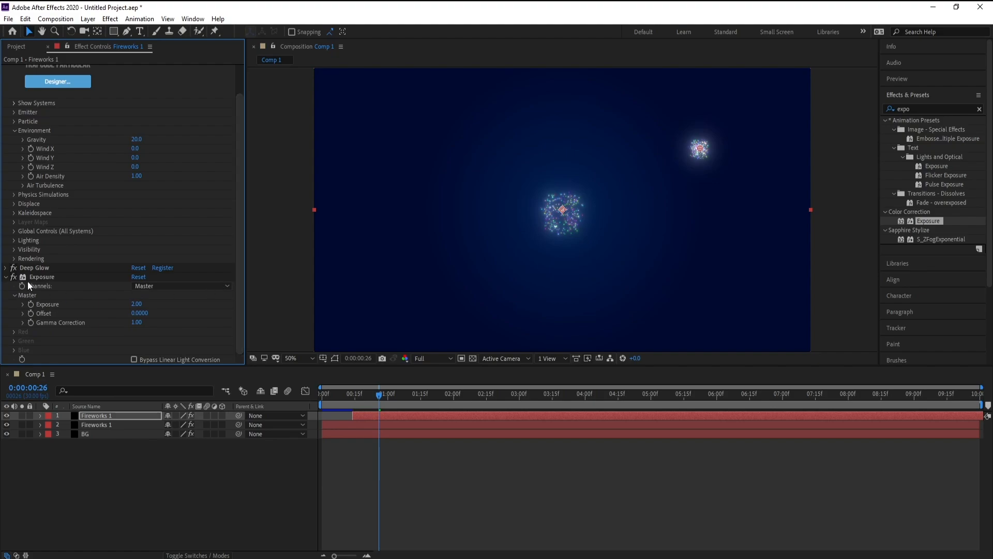
pyautogui.click(173, 285)
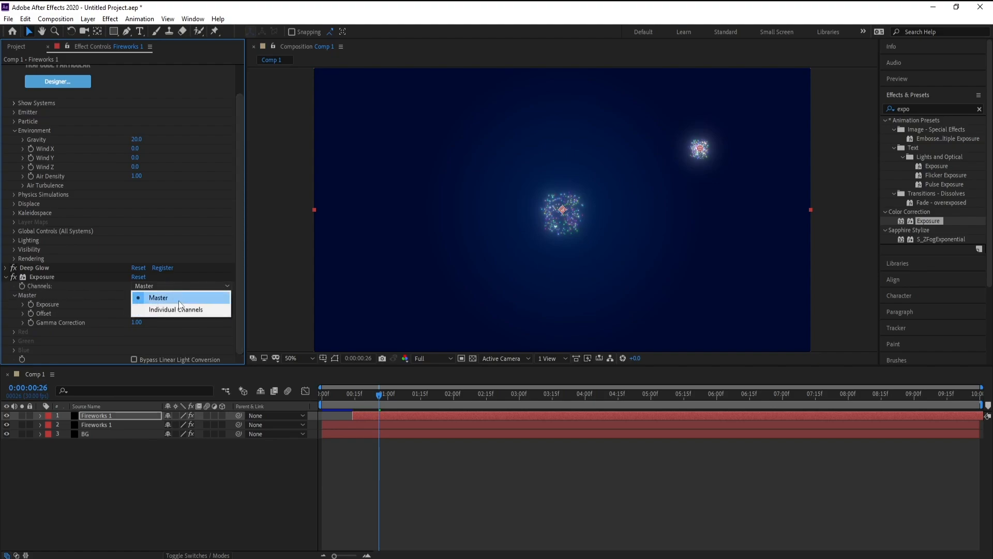
pyautogui.click(176, 309)
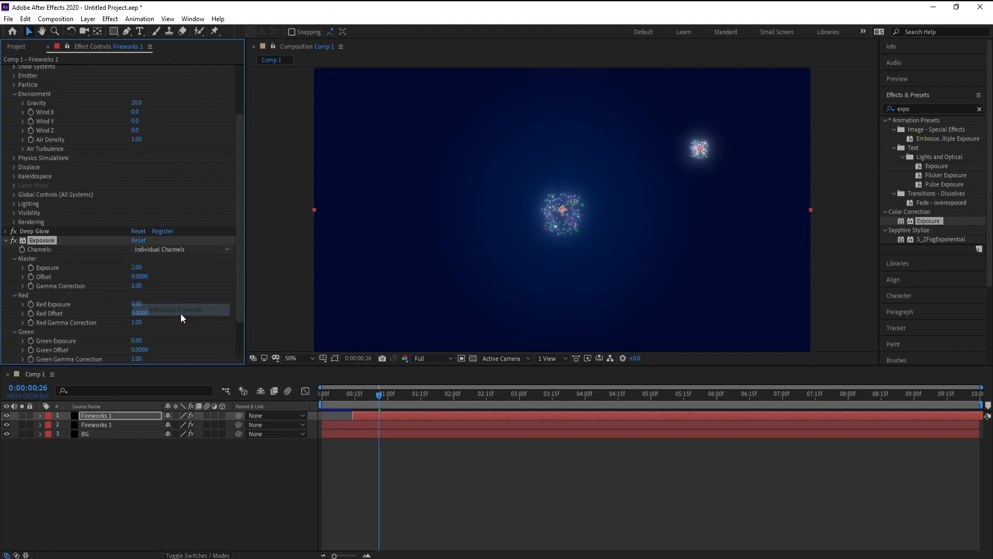
pyautogui.scroll(-3, 235, 271)
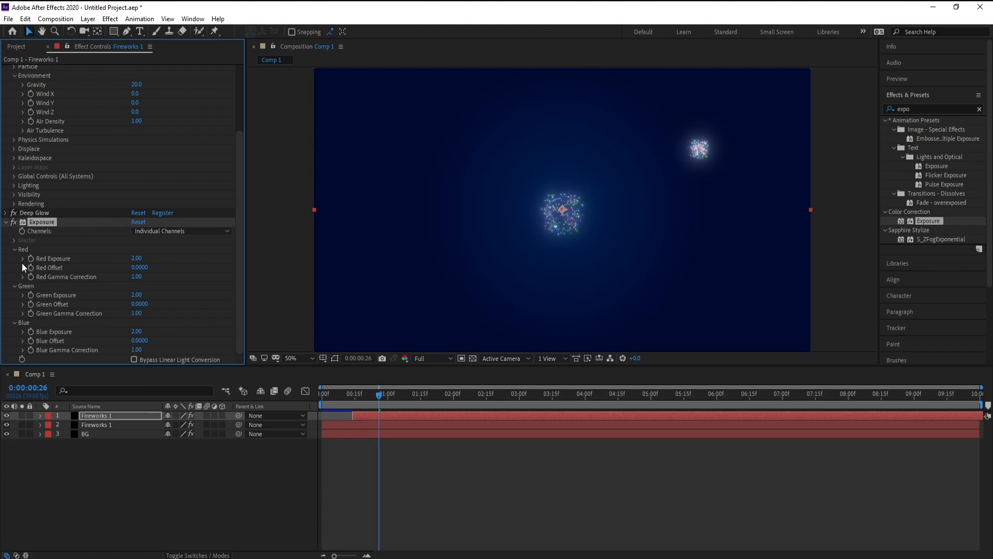
pyautogui.moveTo(136, 259)
pyautogui.mouseDown()
pyautogui.moveTo(251, 269)
pyautogui.moveTo(84, 268)
pyautogui.moveTo(131, 267)
pyautogui.mouseUp()
pyautogui.moveTo(386, 397); pyautogui.dragTo(458, 398)
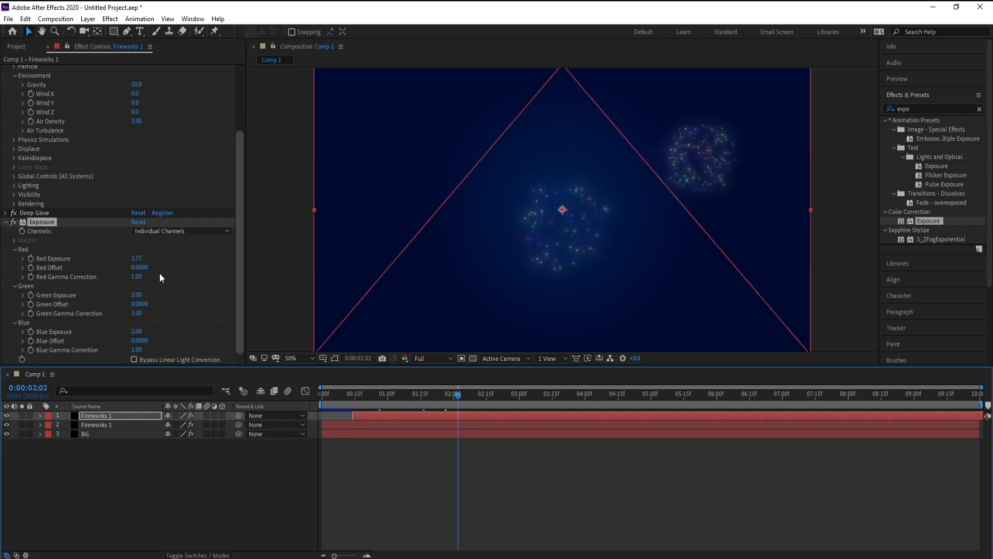
pyautogui.moveTo(133, 259); pyautogui.dragTo(208, 268)
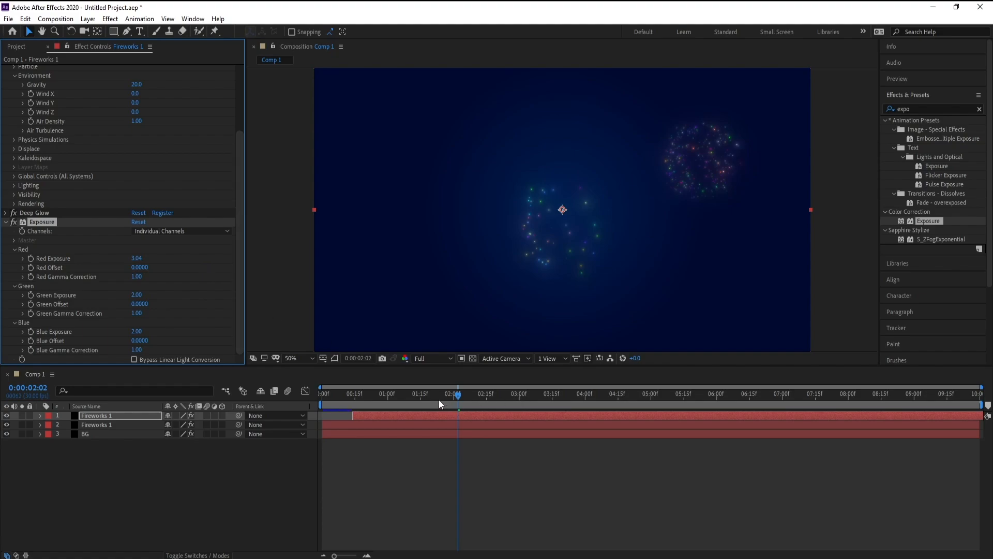
pyautogui.click(420, 403)
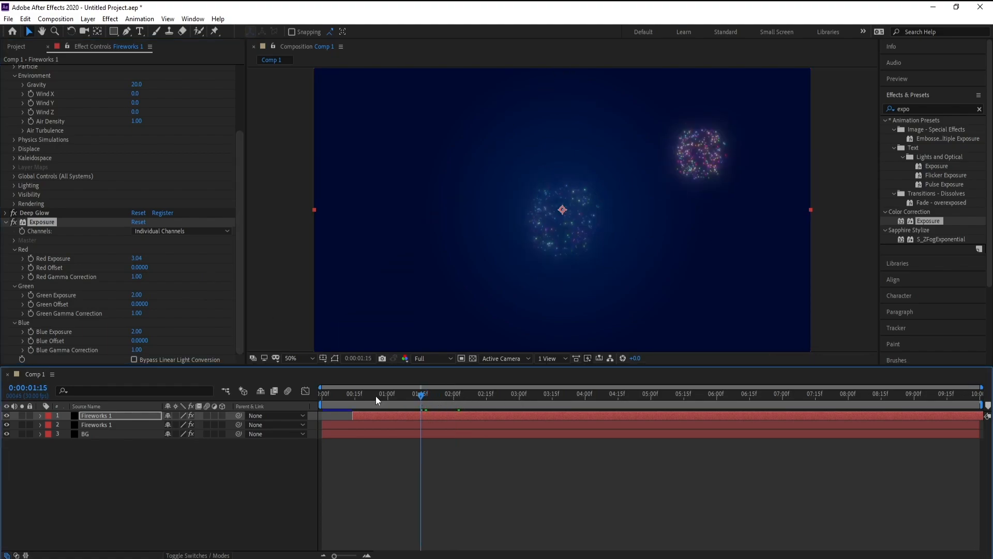
pyautogui.press('space')
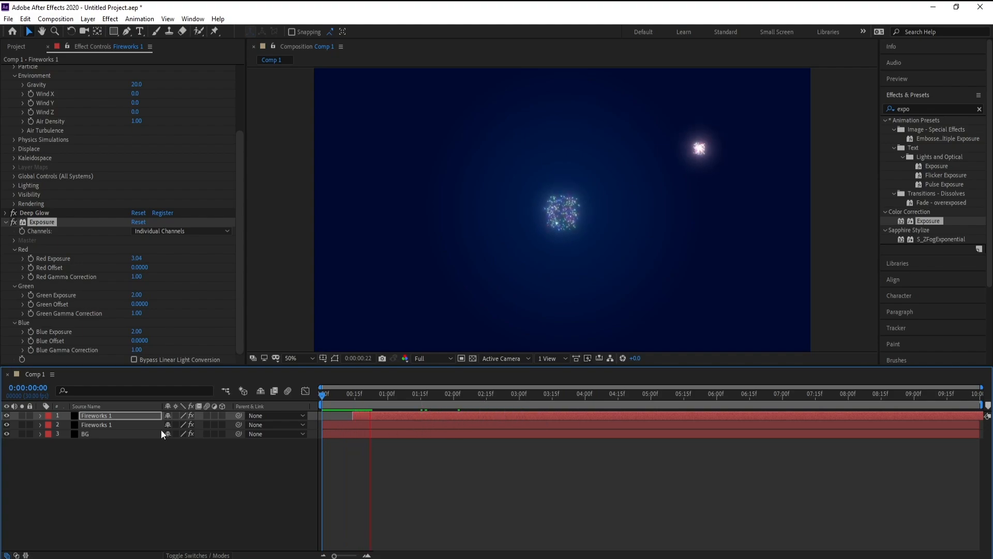
# Duplicate the original Fireworks 1 layer, place the copy at the top of the layer stack, and start it at about 0:00:01:00.
pyautogui.click(101, 425)
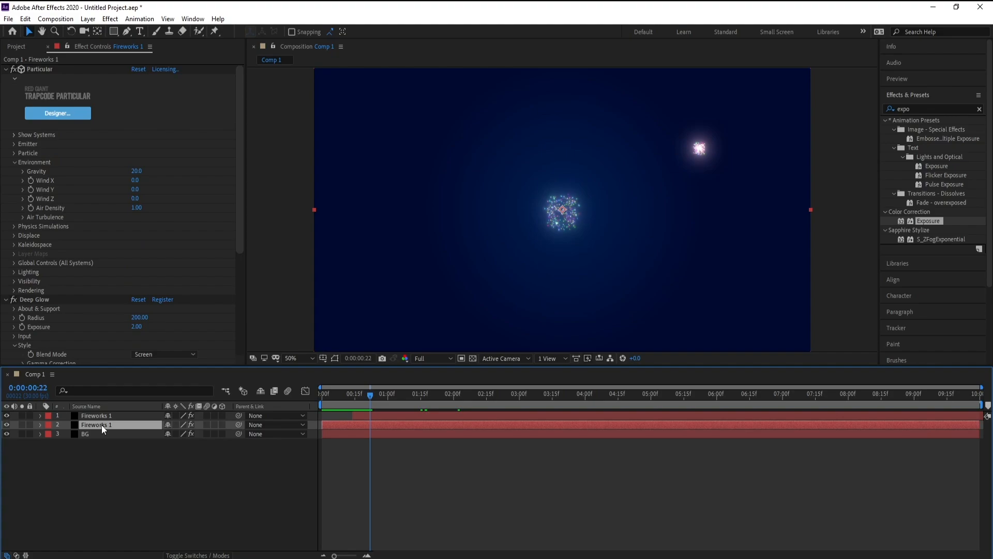
pyautogui.hotkey('ctrl', 'd')
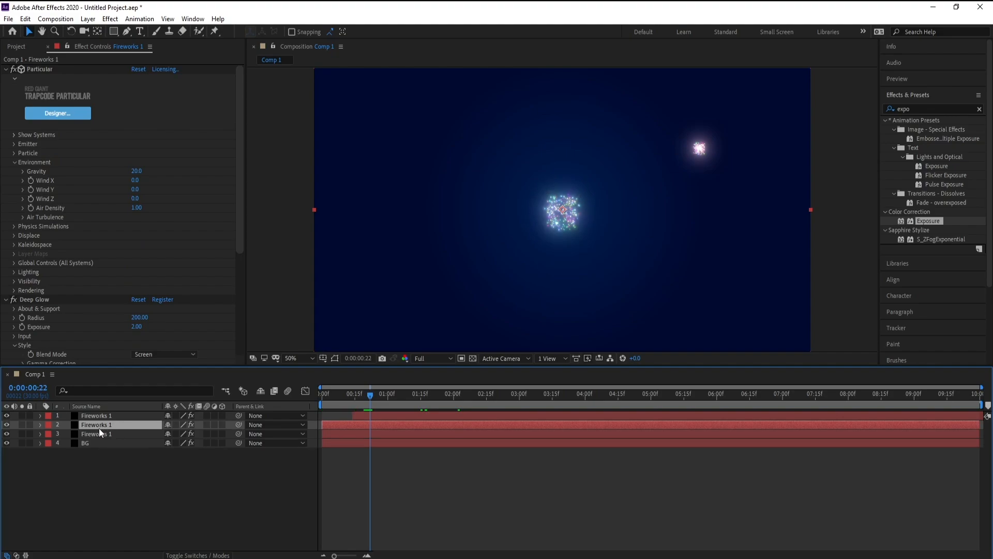
pyautogui.moveTo(99, 427); pyautogui.dragTo(98, 415)
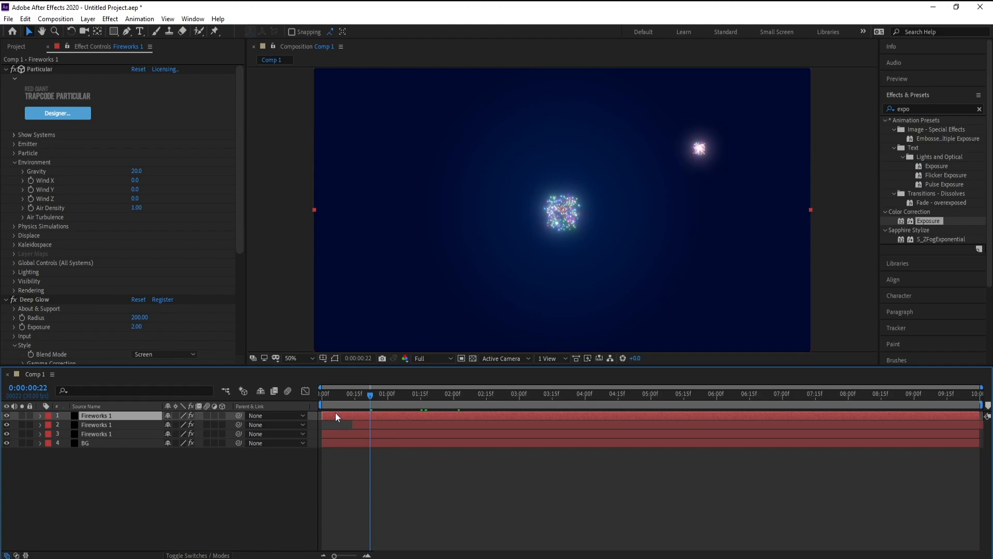
pyautogui.moveTo(335, 415); pyautogui.dragTo(400, 411)
# Move the new copy's Particular emitter to the upper left of the composition, checking it at 0:00:01:22.
pyautogui.click(15, 143)
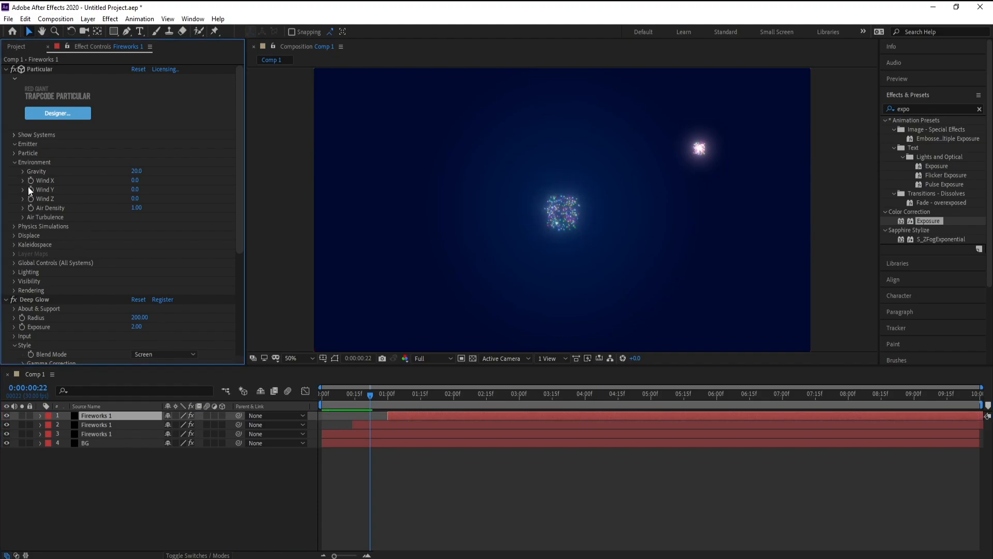
pyautogui.moveTo(26, 185); pyautogui.dragTo(1, 185)
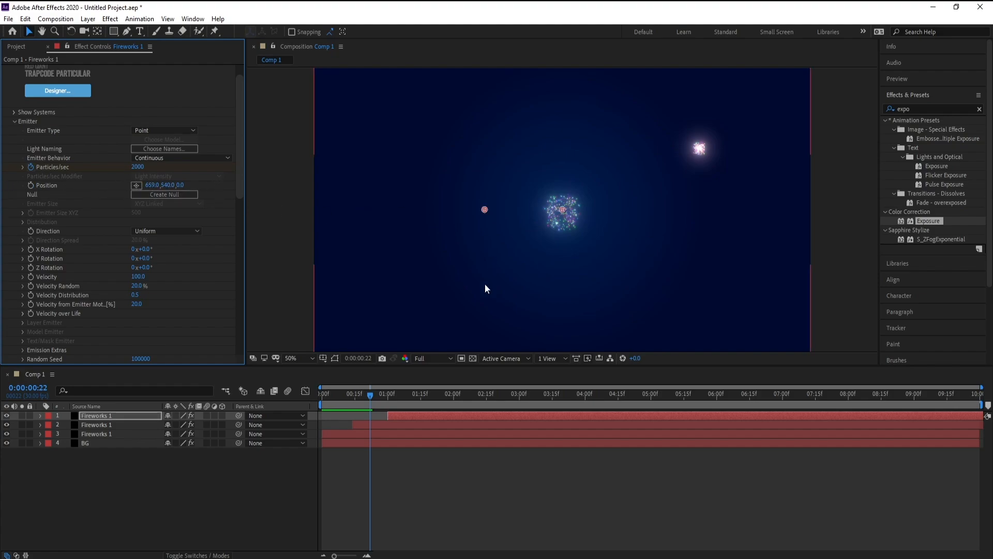
pyautogui.click(435, 392)
pyautogui.moveTo(485, 210); pyautogui.dragTo(376, 156)
# Switch the upper-left burst's Exposure effect to Individual Channels and set Green Exposure to 3.04.
pyautogui.scroll(-15, 88, 280)
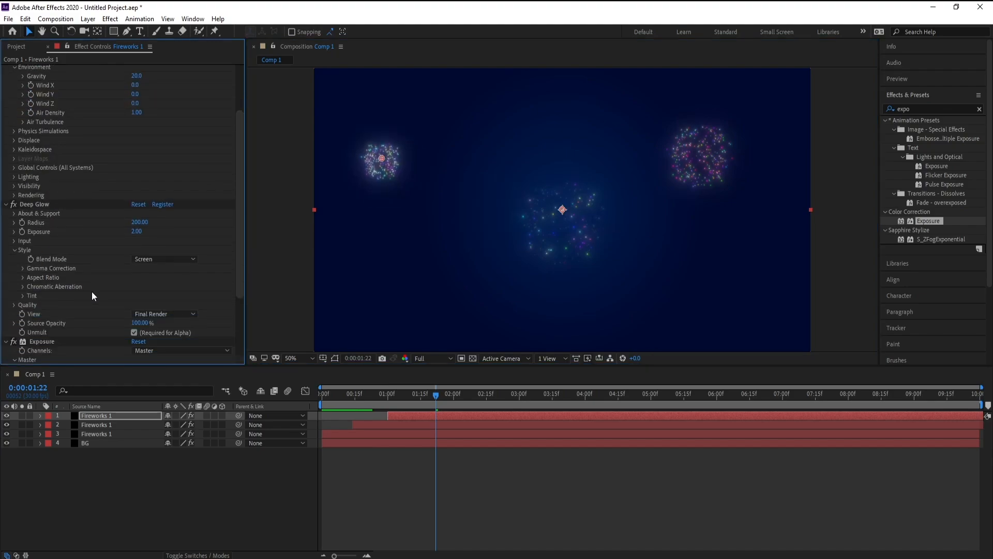
pyautogui.scroll(-1, 87, 308)
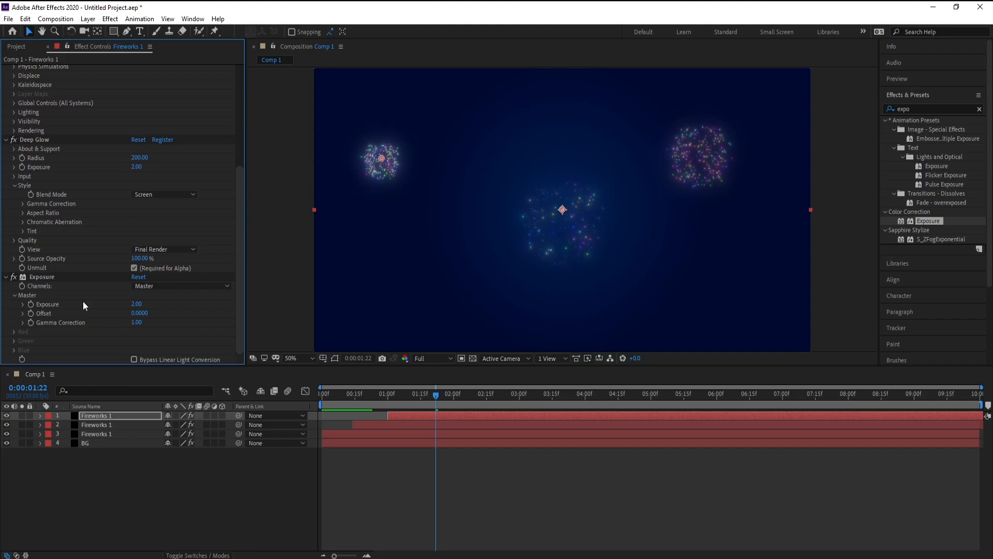
pyautogui.click(153, 288)
pyautogui.click(168, 306)
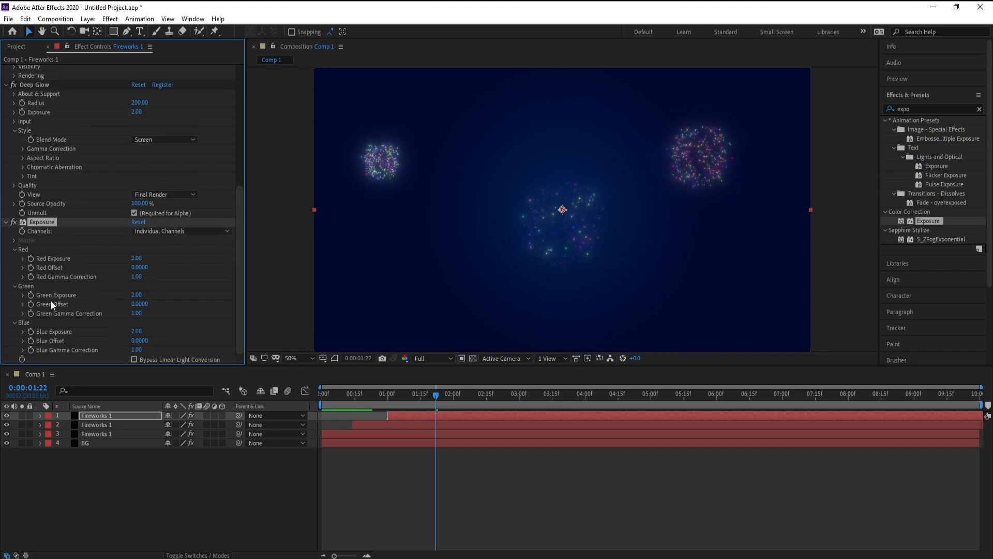
pyautogui.moveTo(156, 294); pyautogui.dragTo(190, 296)
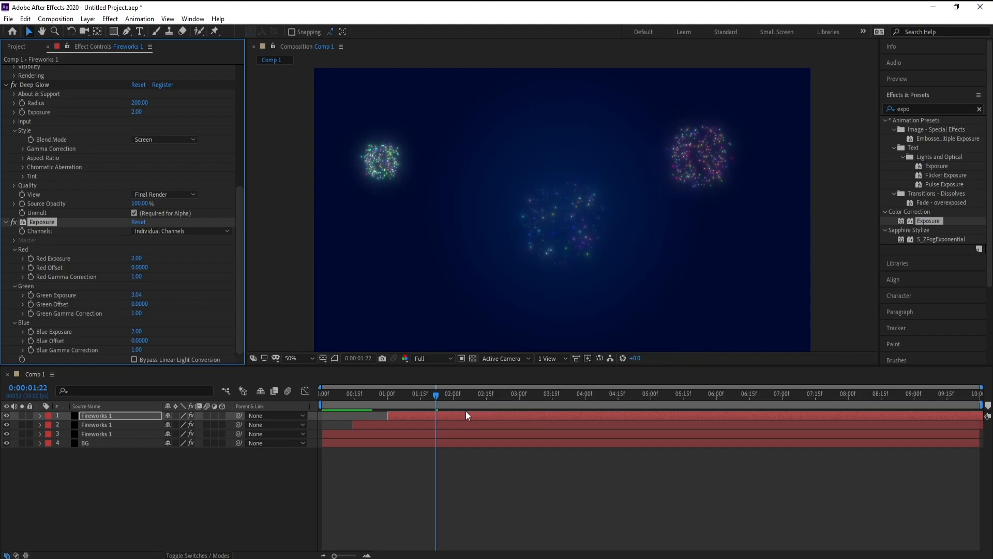
# Duplicate the original Fireworks 1 layer again, place the copy at the top of the layer stack, and start it at about 0:00:01:12.
pyautogui.click(386, 397)
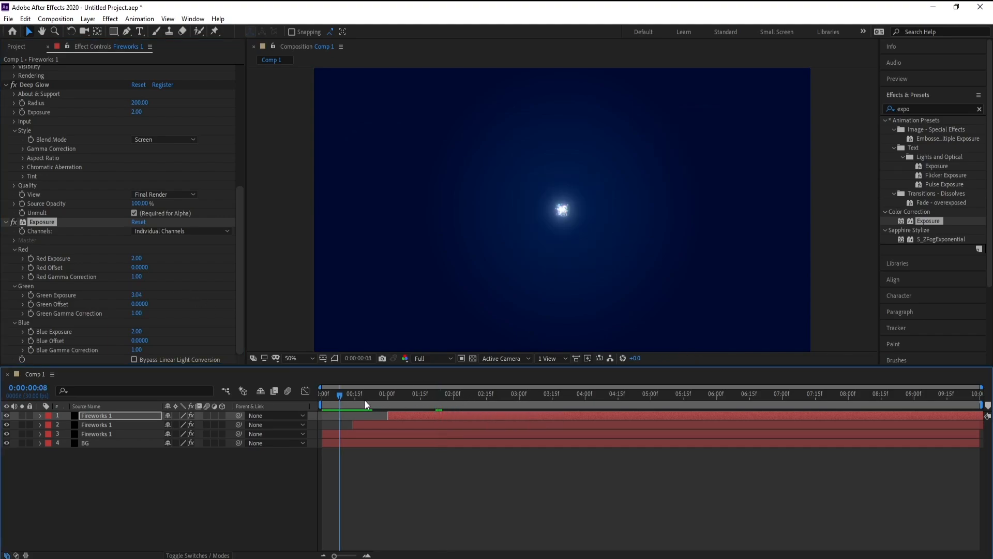
pyautogui.click(372, 433)
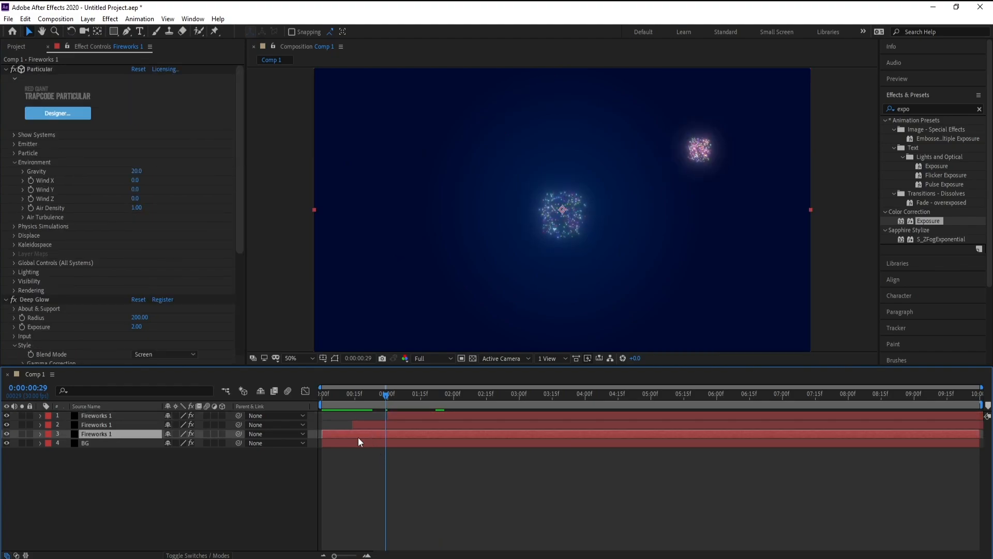
pyautogui.hotkey('ctrl', 'd')
pyautogui.moveTo(117, 434); pyautogui.dragTo(117, 414)
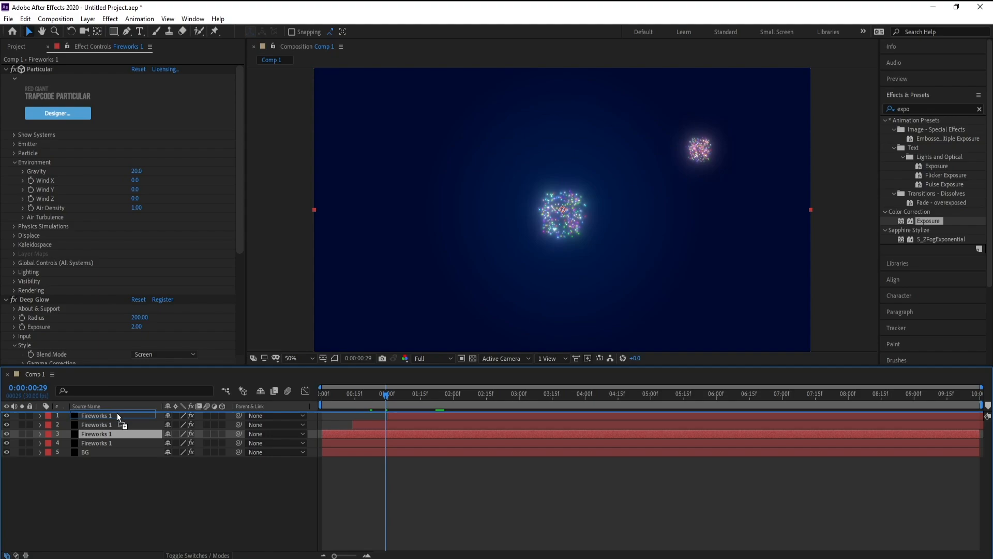
pyautogui.moveTo(365, 419); pyautogui.dragTo(446, 397)
# At 0:00:01:27, move the new copy's Particular emitter to the lower right of the composition, at position 1461, 790, 0.
pyautogui.click(432, 397)
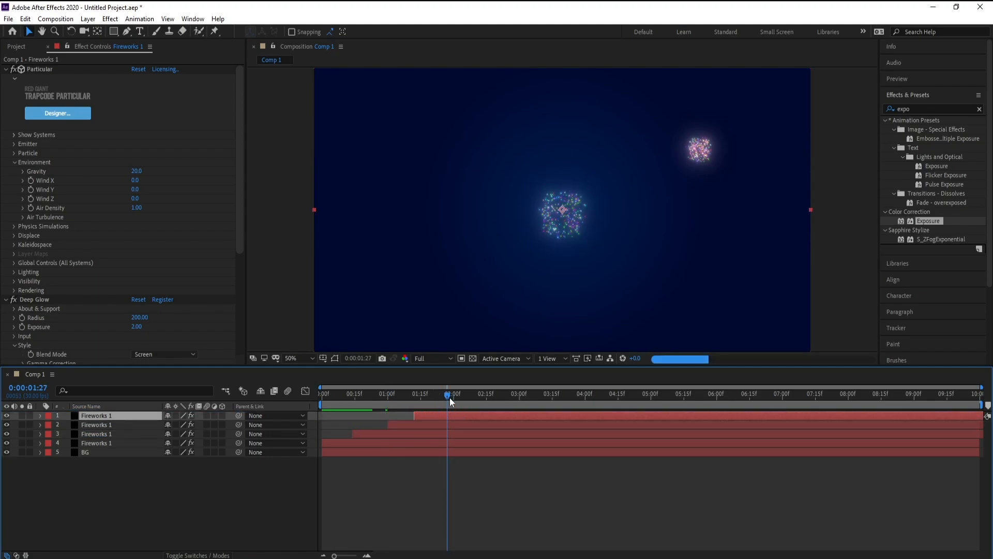
pyautogui.click(14, 144)
pyautogui.scroll(-1, 186, 224)
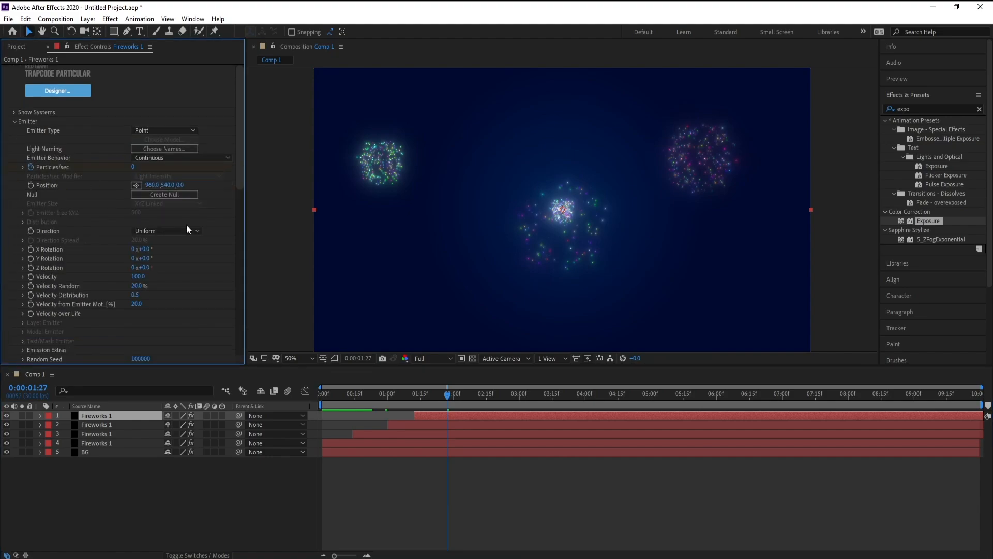
pyautogui.moveTo(293, 191); pyautogui.dragTo(298, 192)
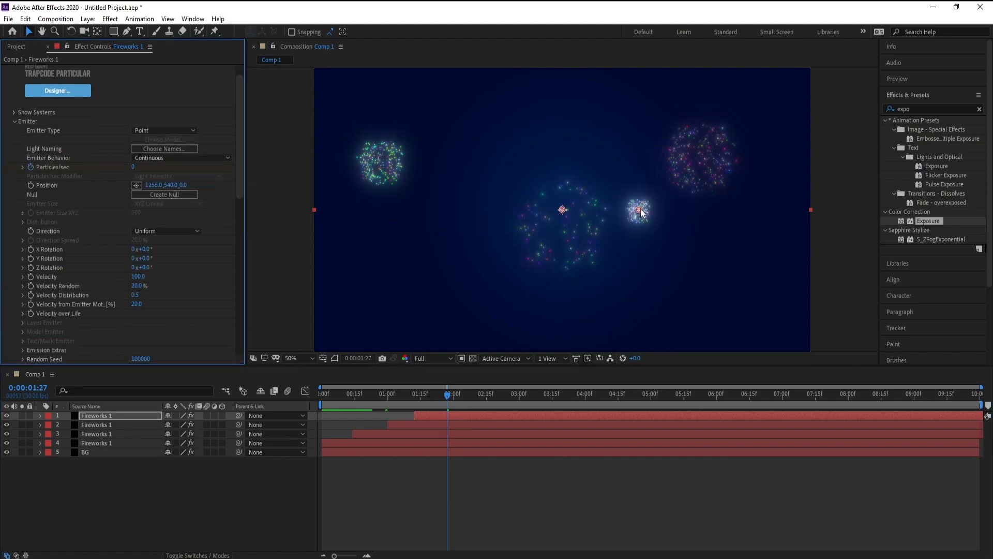
pyautogui.moveTo(639, 210); pyautogui.dragTo(692, 275)
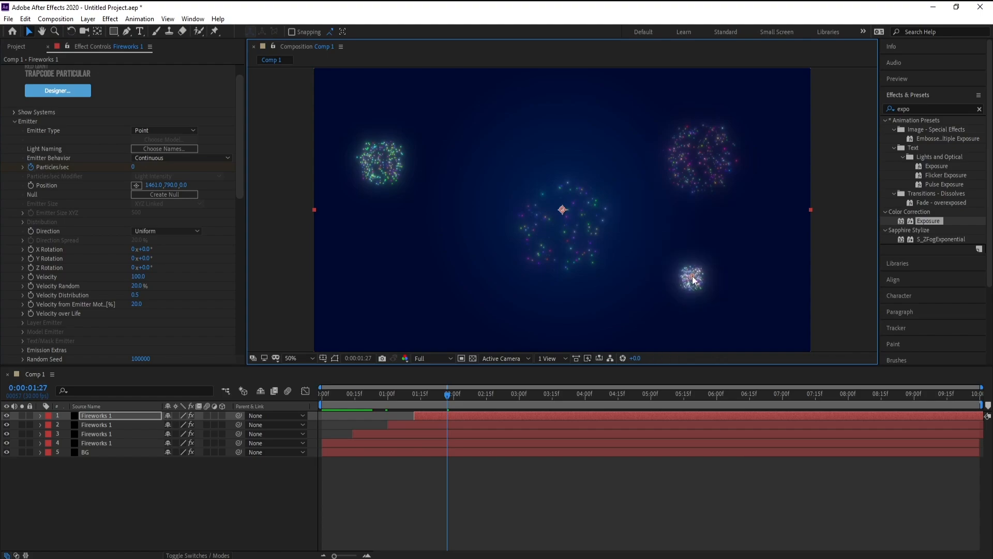
pyautogui.click(14, 122)
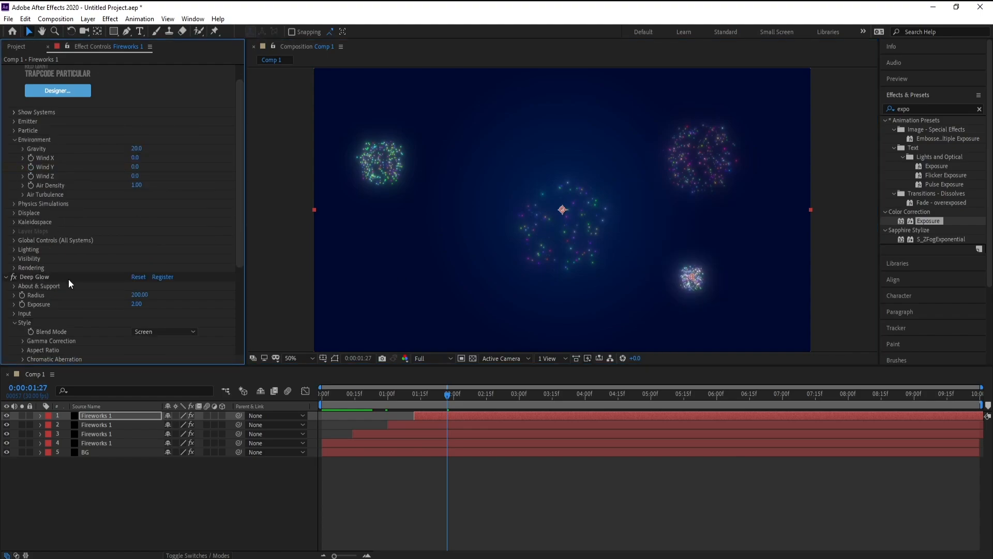
# Set the lower-right burst's Exposure effect to Individual Channels with Blue Exposure 4.31, checking the bursts up to about 0:00:03:08.
pyautogui.scroll(-2, 68, 278)
pyautogui.scroll(-3, 58, 315)
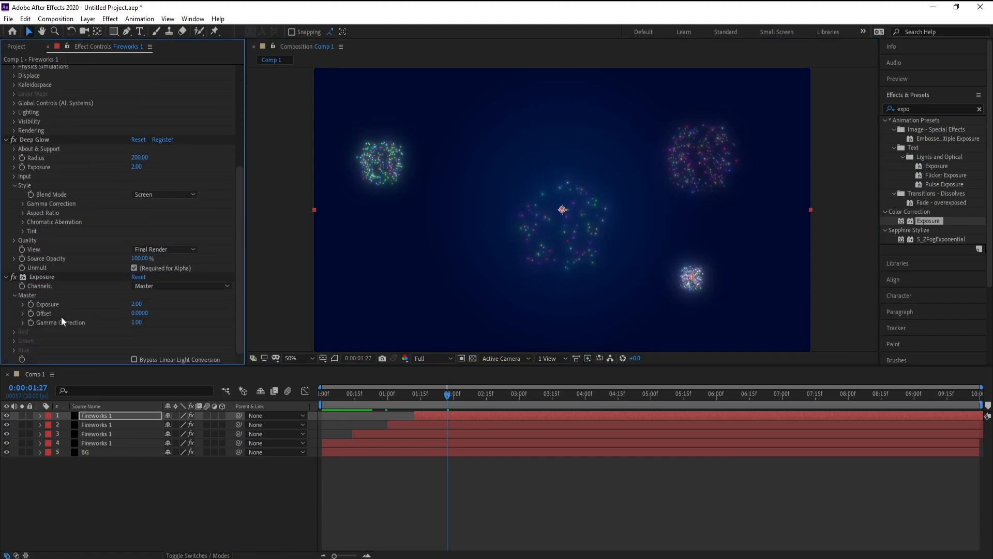
pyautogui.click(161, 285)
pyautogui.click(166, 309)
pyautogui.scroll(-2, 113, 314)
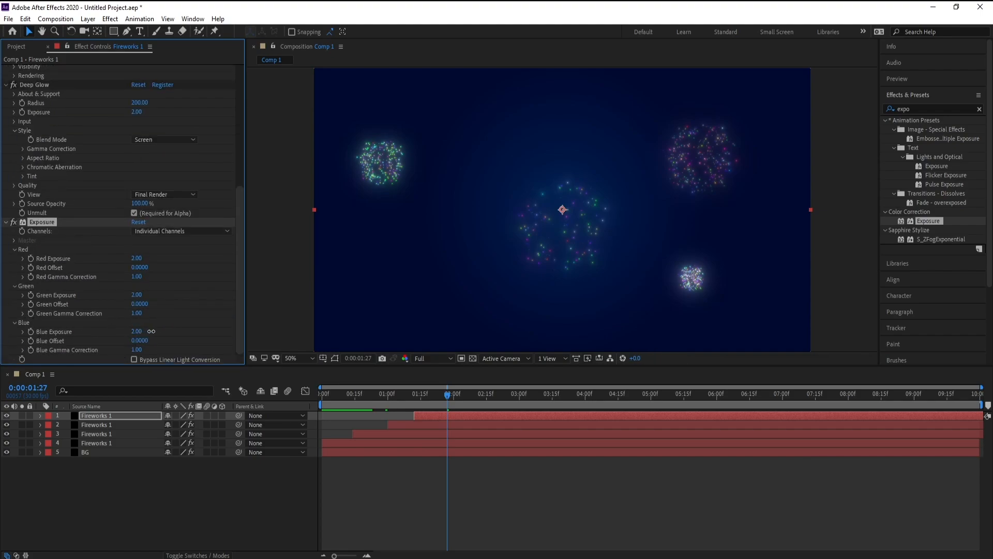
pyautogui.moveTo(162, 330); pyautogui.dragTo(208, 335)
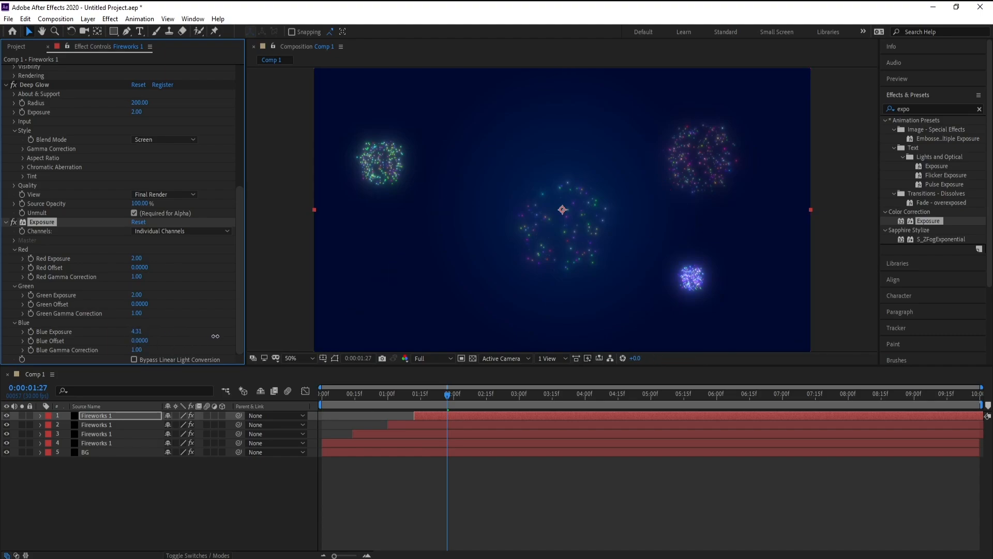
pyautogui.click(483, 405)
pyautogui.moveTo(492, 397); pyautogui.dragTo(541, 396)
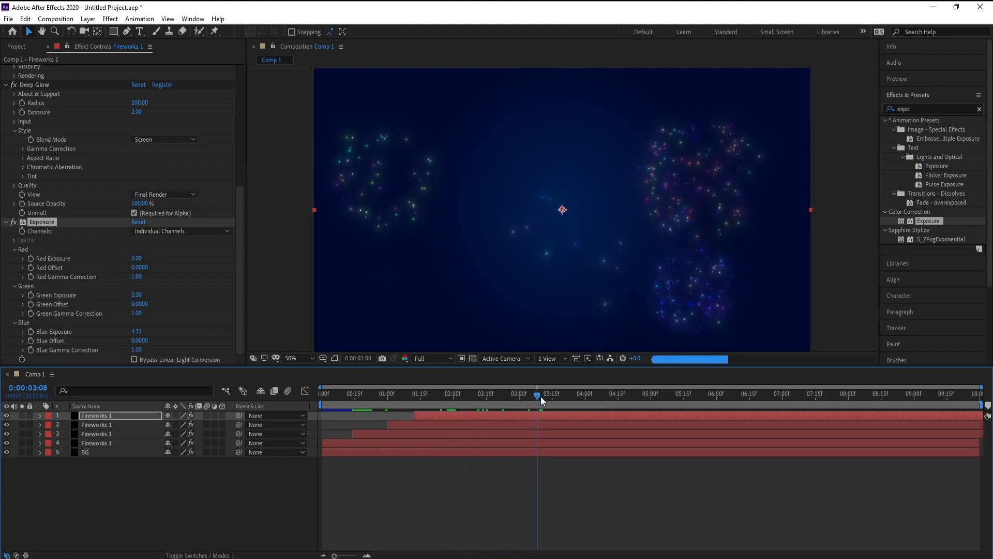